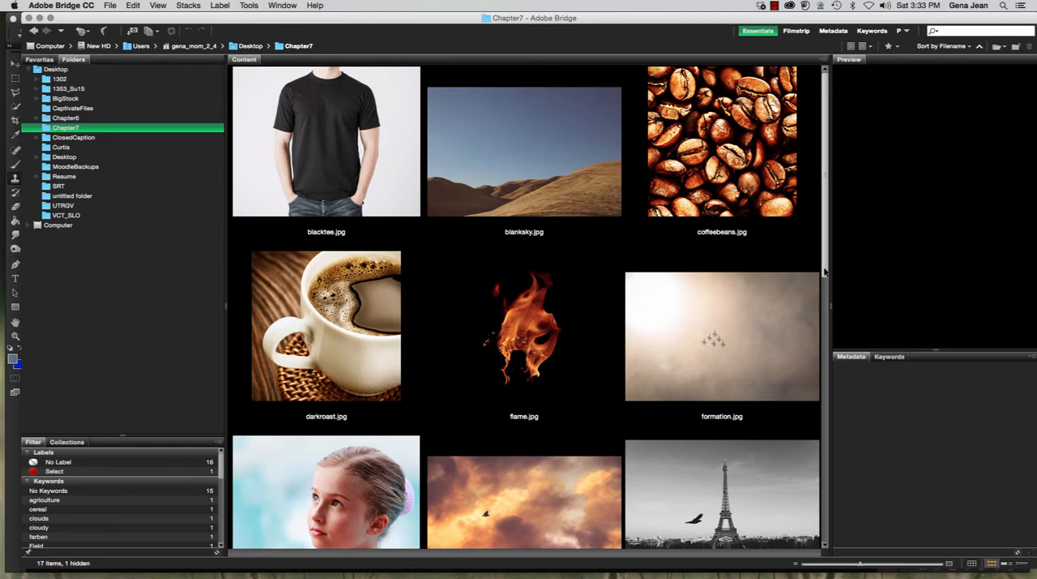
Open practicedoor.jpg from the Chapter7 folder in Photoshop and activate the Move tool
scroll(775, 402, "down", 5)
left_click(543, 406)
double_click(543, 406)
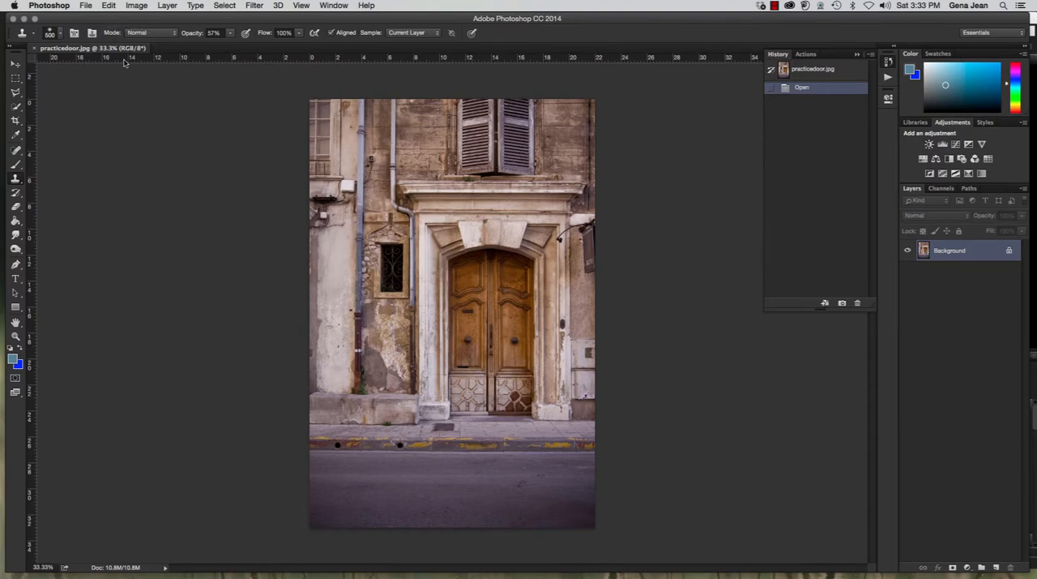
key("v")
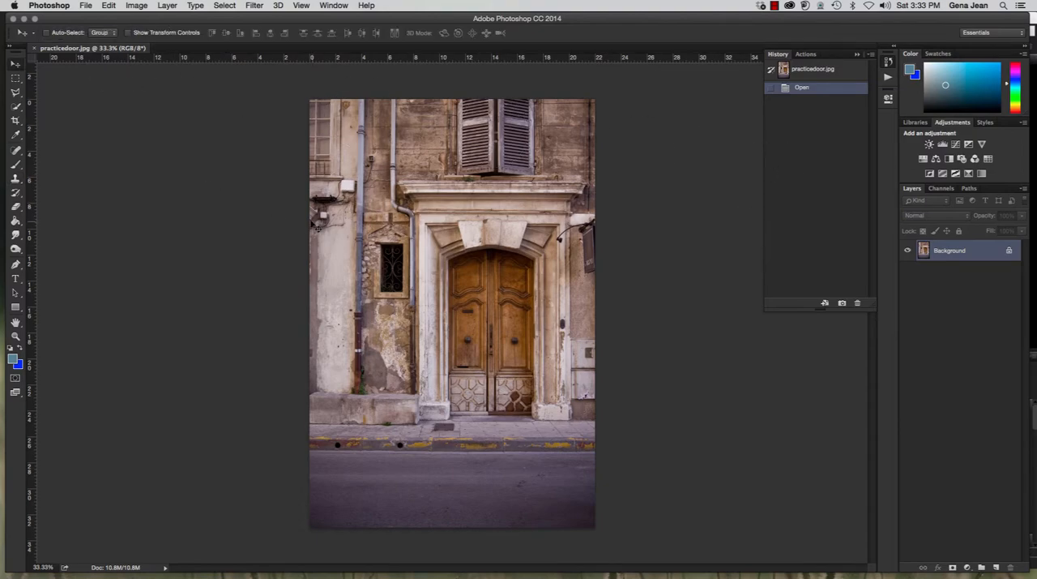
key("super+plus")
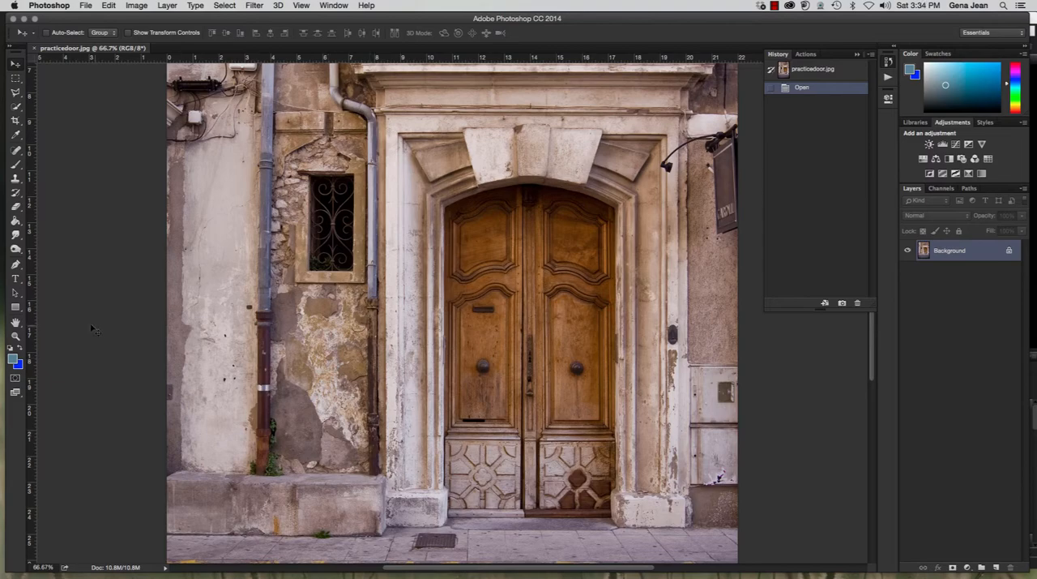
scroll(473, 343, "down", 5)
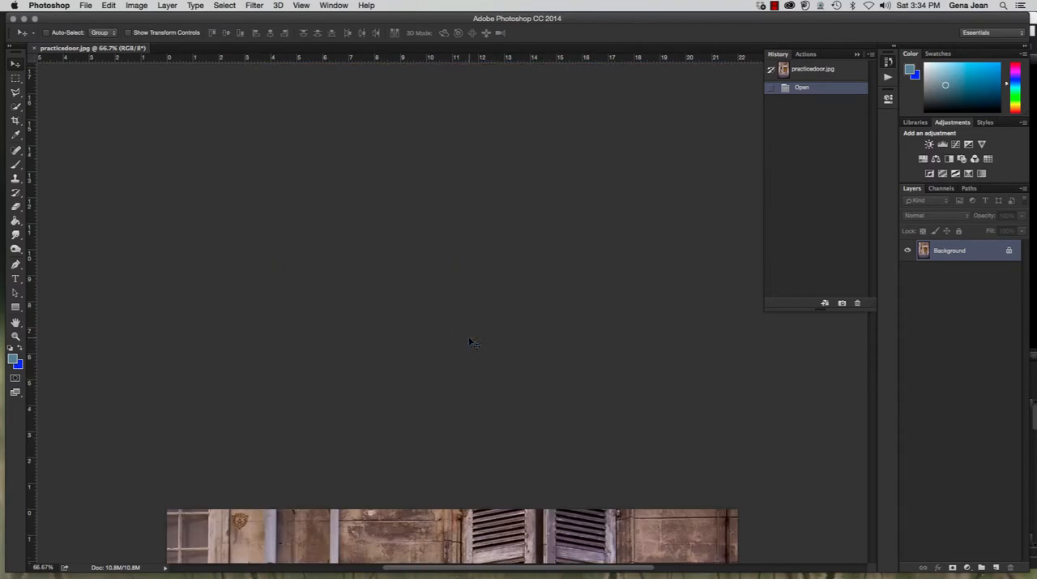
scroll(473, 344, "up", 3)
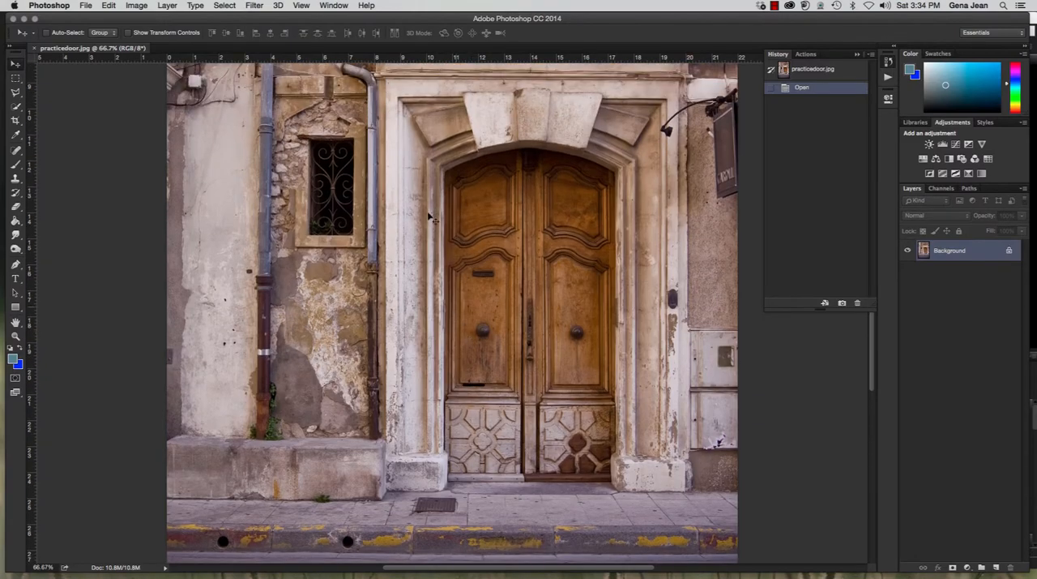
Browse the image folder in Adobe Bridge and open Paris.jpg in Photoshop
left_click(86, 5)
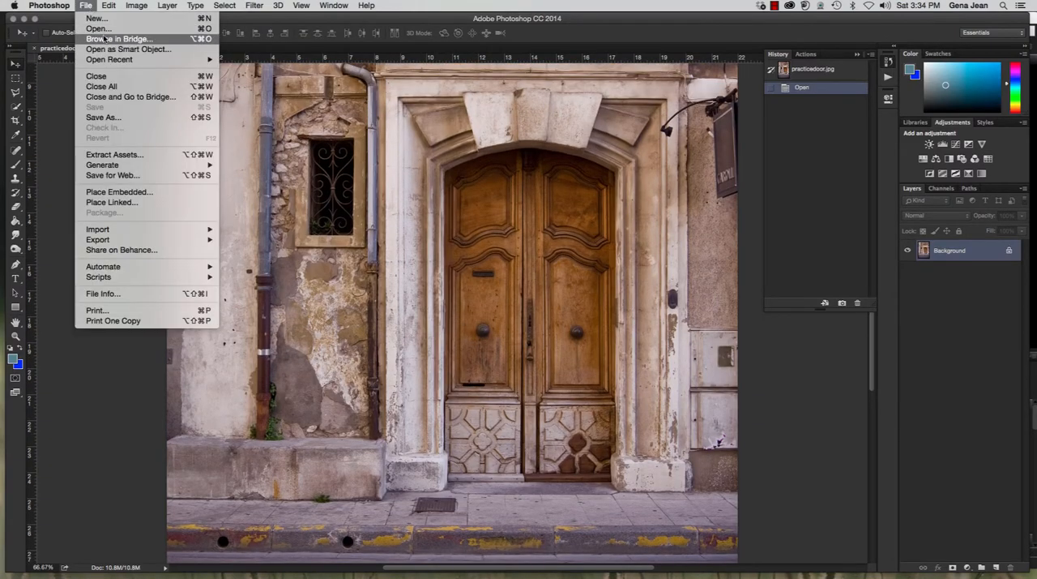
left_click(106, 39)
double_click(732, 241)
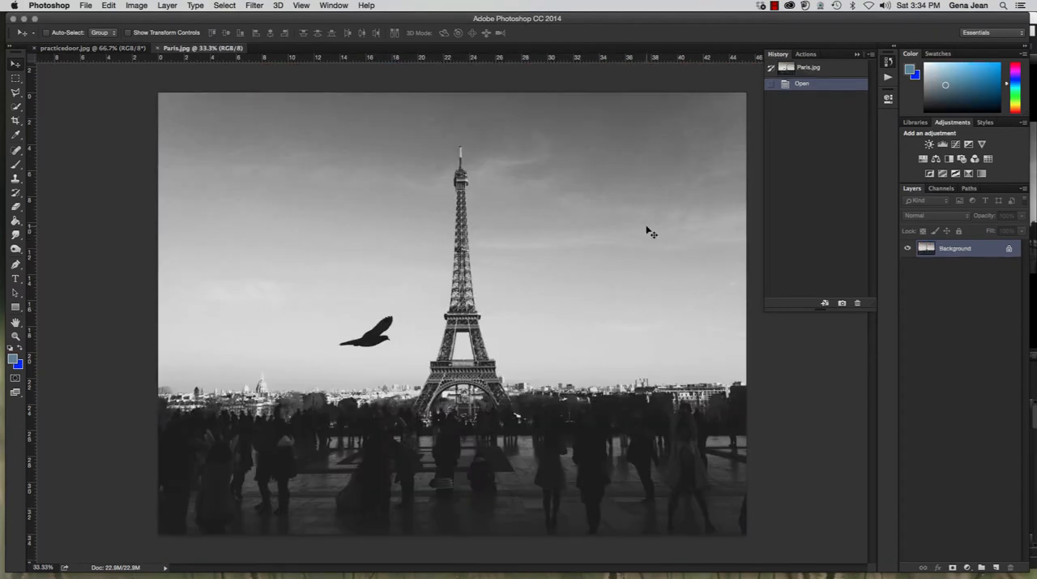
Copy the entire Paris.jpg image and paste it into practicedoor.jpg as a new layer
key("super+a")
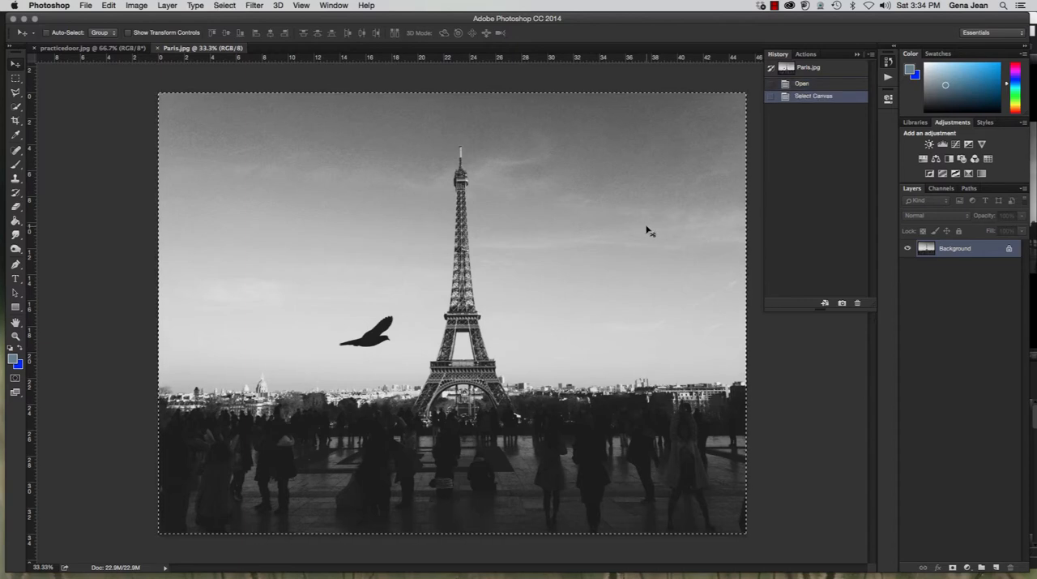
left_click(106, 50)
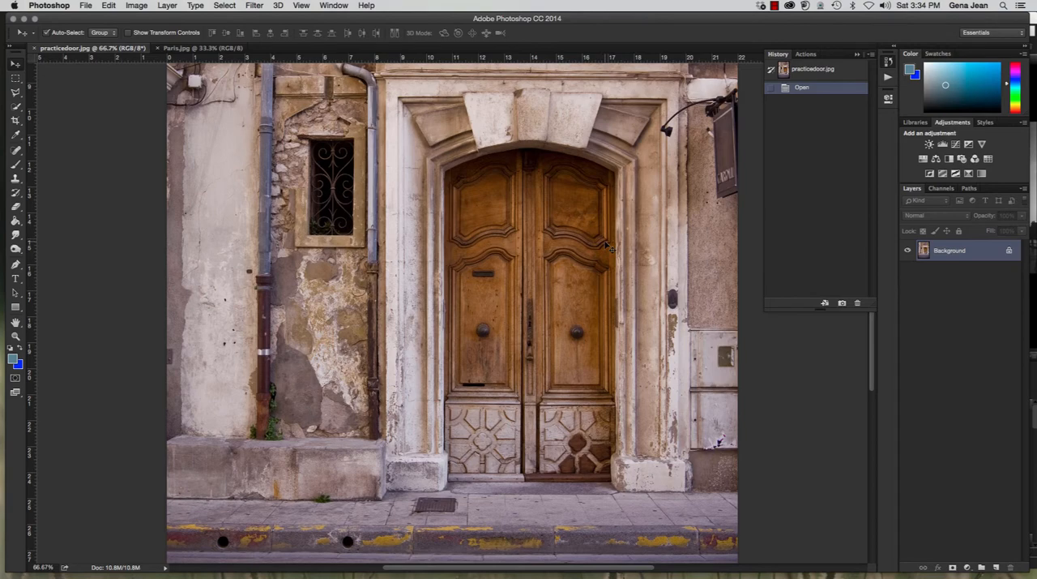
key("super+v")
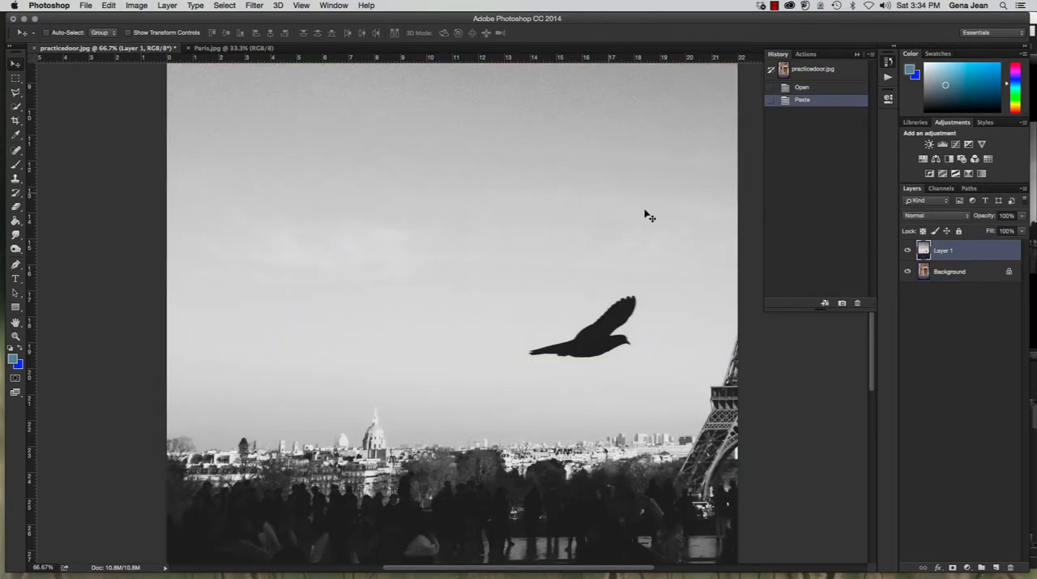
Duplicate the Background layer and name the copy Doorway
left_click(980, 271)
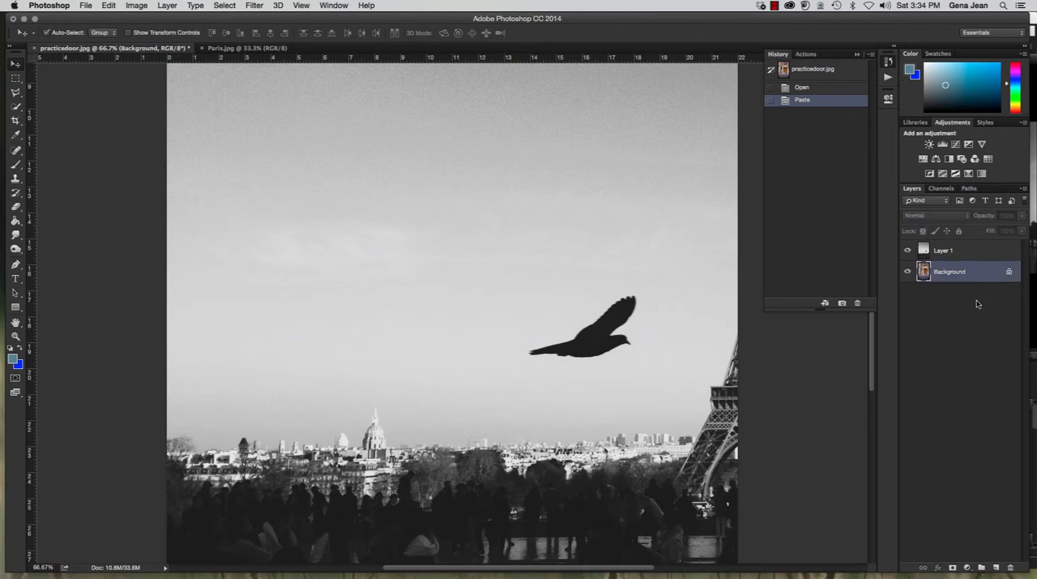
key("super+j")
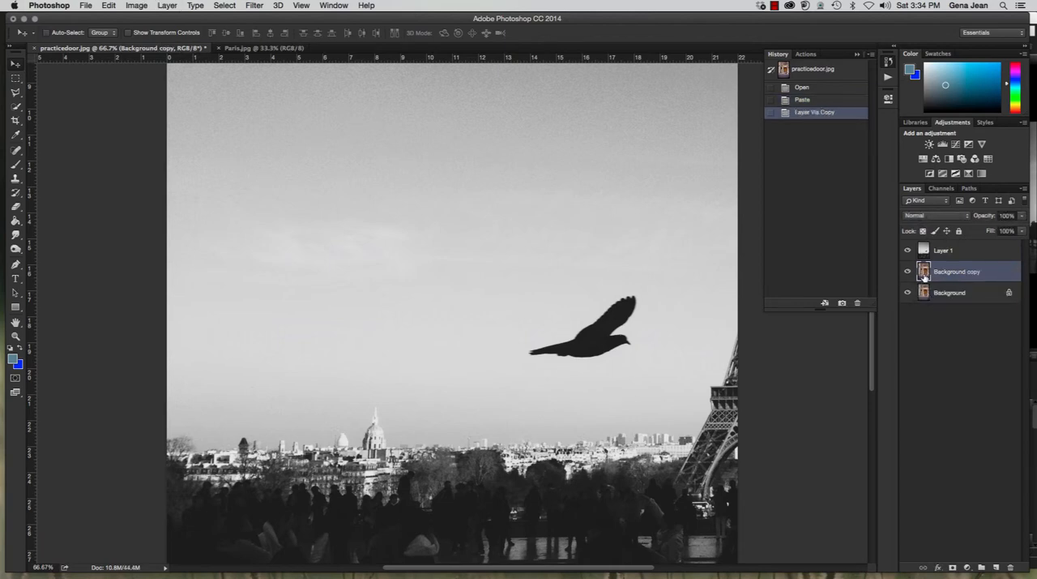
double_click(947, 274)
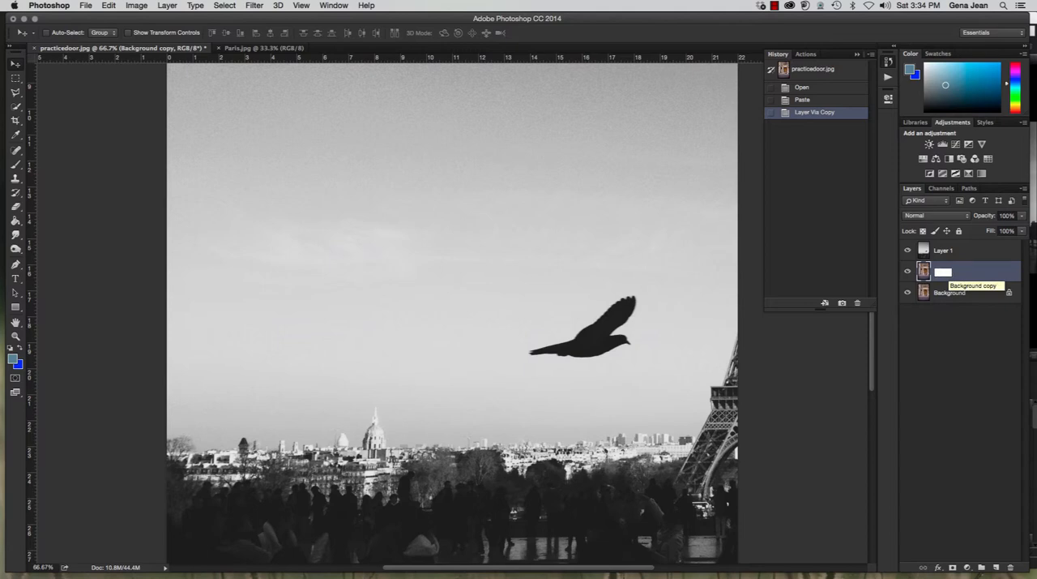
type("Doorway")
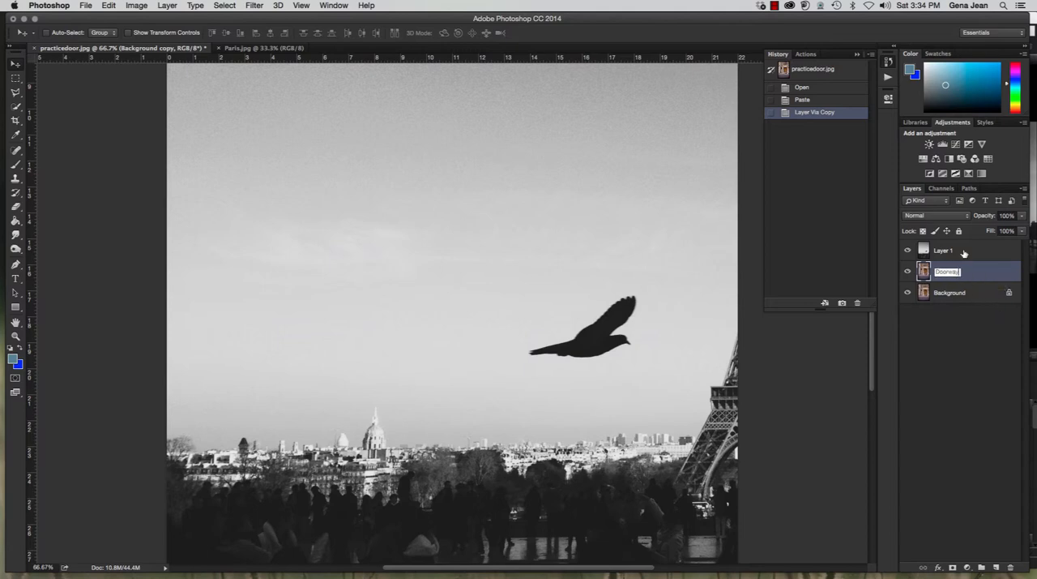
key("Return")
Rename Layer 1, which holds the Eiffel Tower photo, as Pairs
left_click(945, 251)
double_click(945, 250)
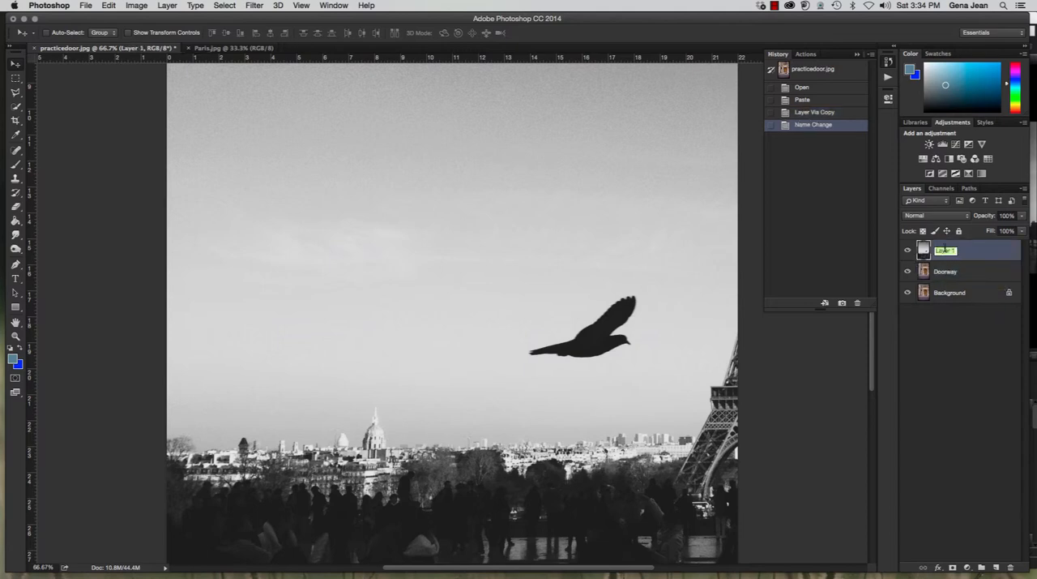
type("Paris")
key("Return")
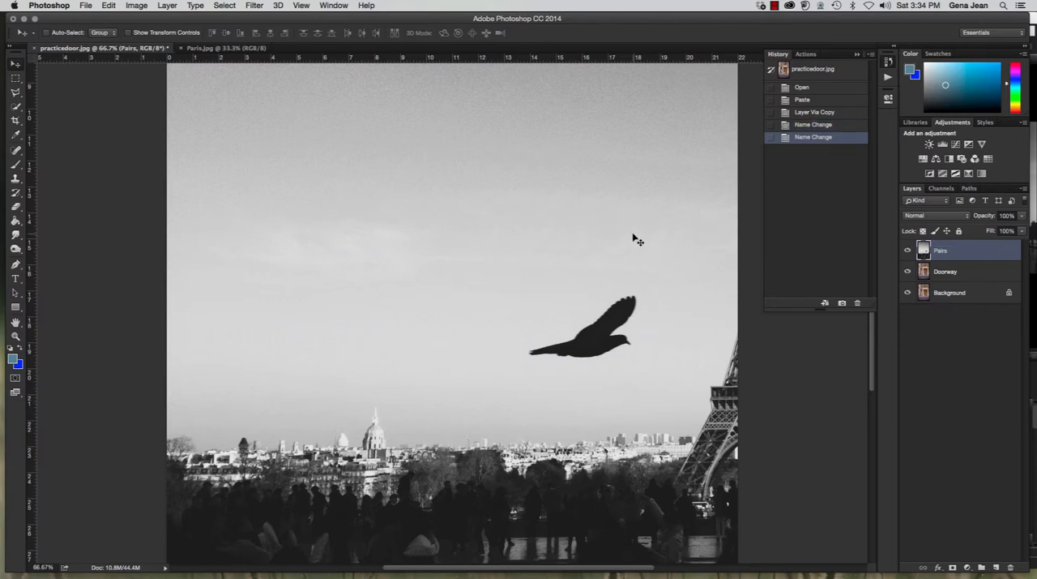
Scale the Pairs layer to about 72% with Free Transform and position the Eiffel Tower over the lower part of the doorway image
key("super+minus")
key("super+minus")
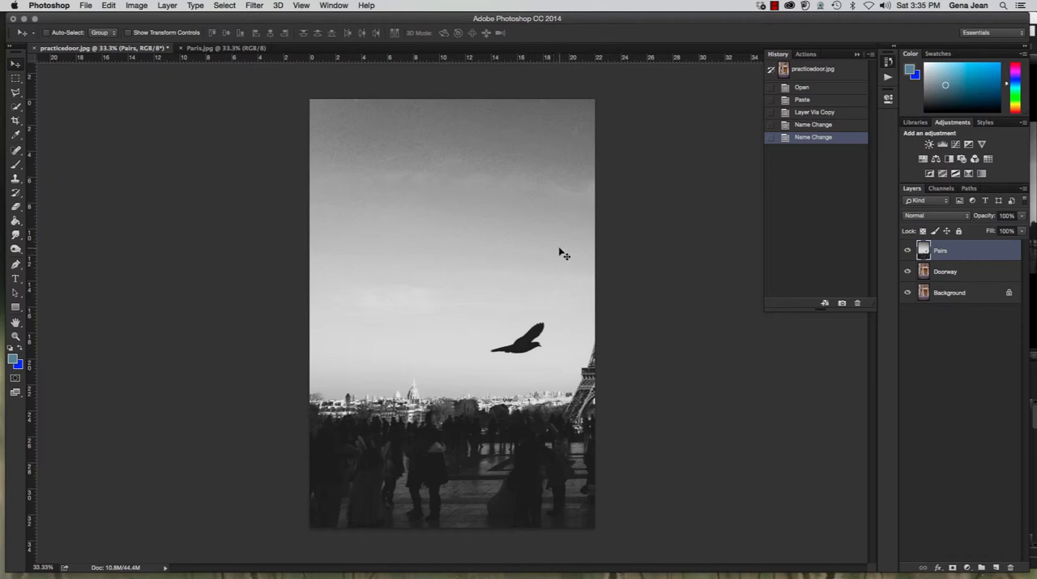
key("super+t")
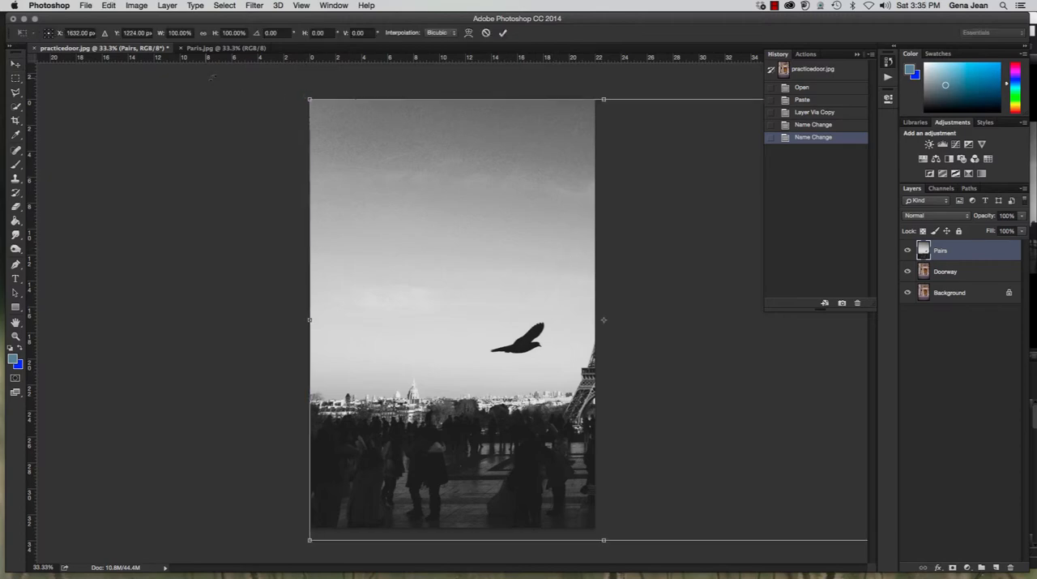
left_click_drag(311, 101, 475, 223)
left_click_drag(652, 359, 447, 351)
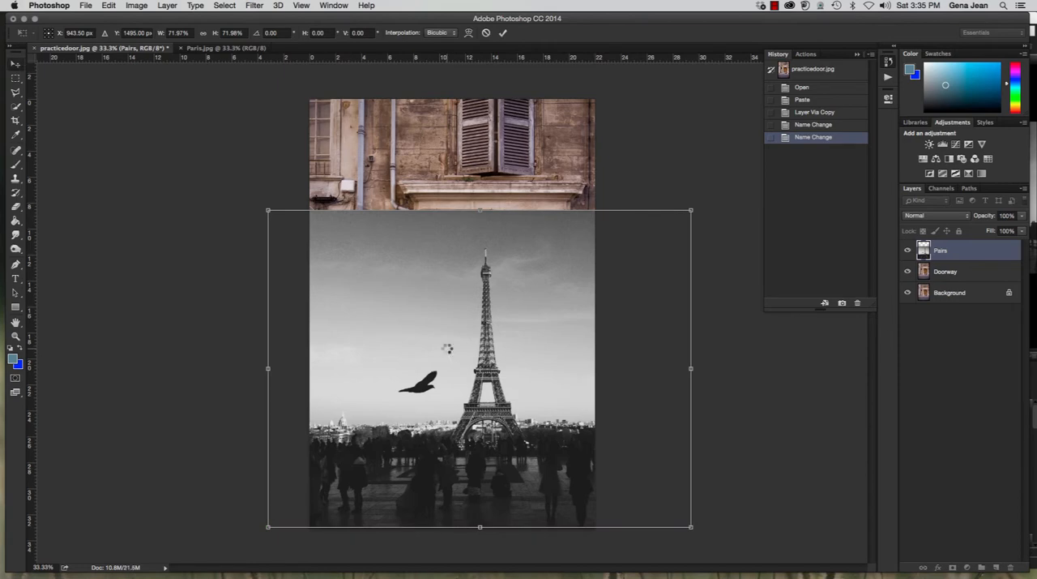
key("Return")
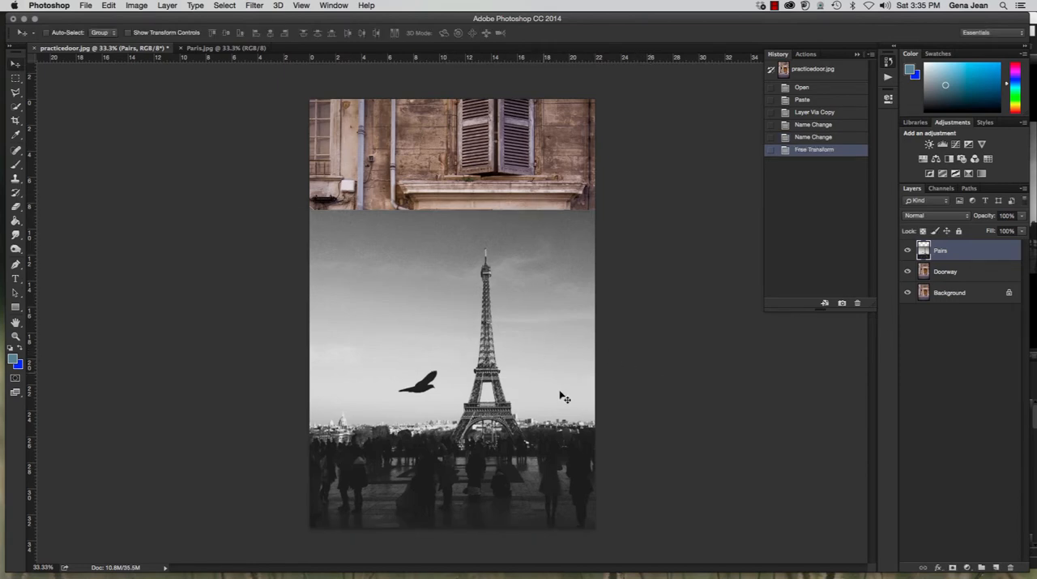
Hide the Pairs layer and make the Doorway layer active
left_click(907, 251)
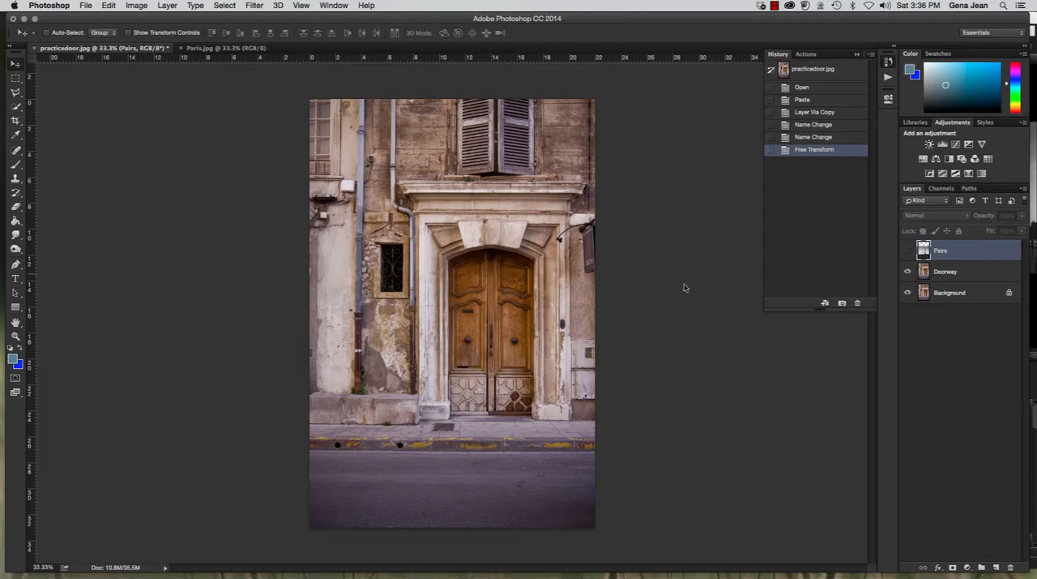
key("super+plus")
key("super+plus")
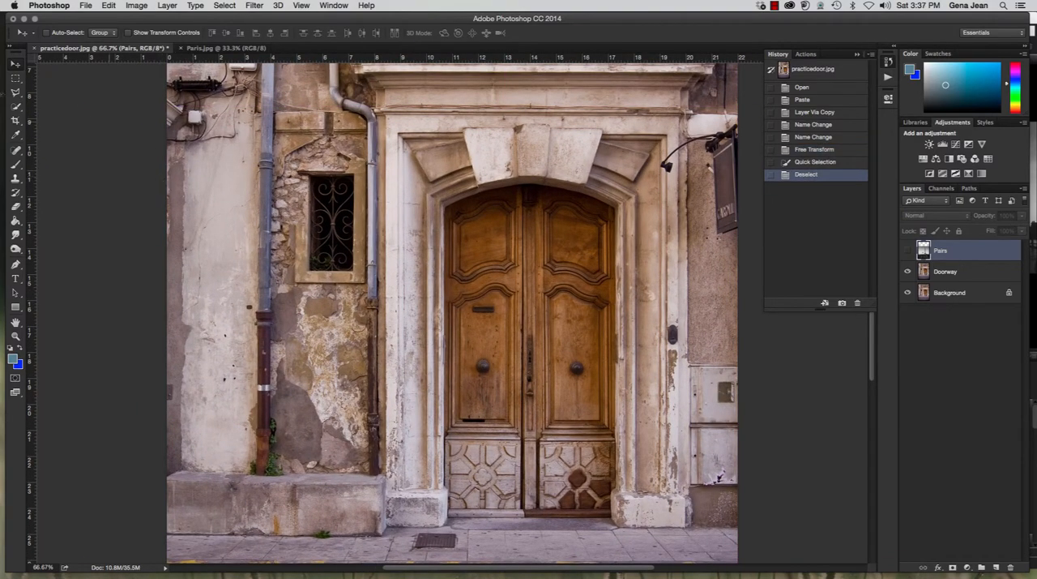
left_click(987, 277)
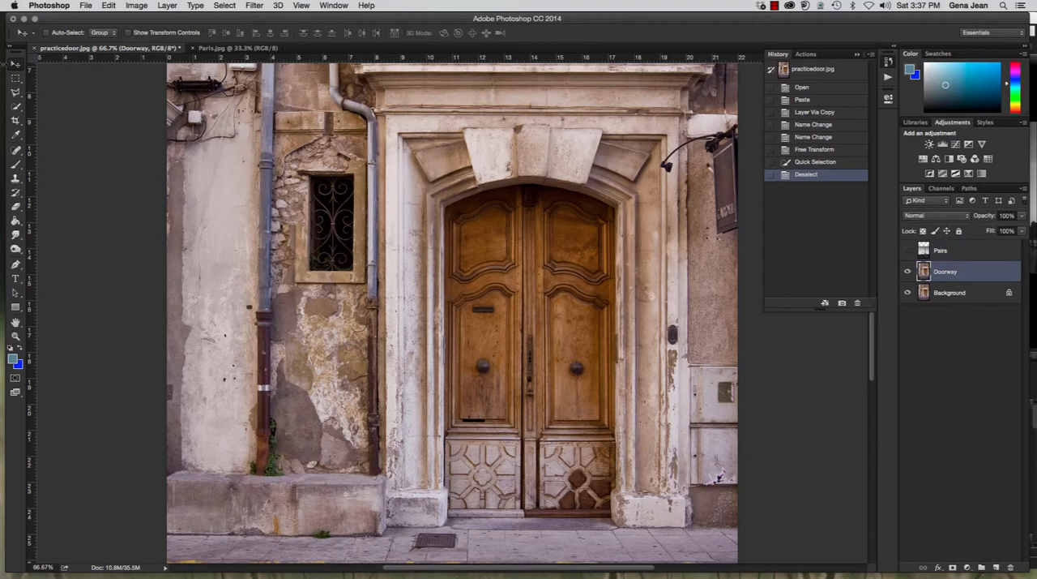
Select the wooden double door with the Quick Selection tool and correct the selection along the arch above it
left_click_drag(15, 106, 54, 106)
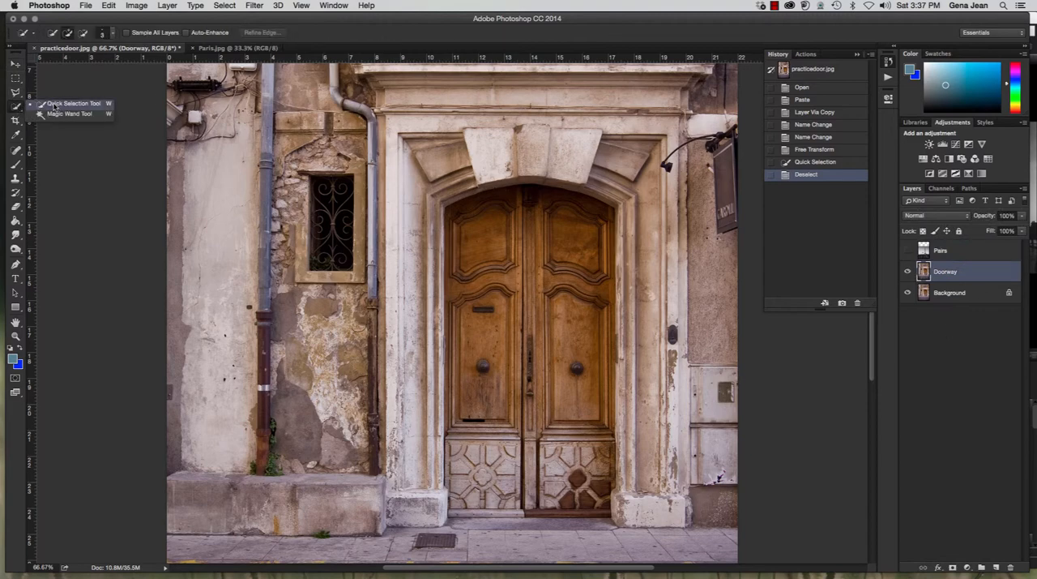
left_click(54, 106)
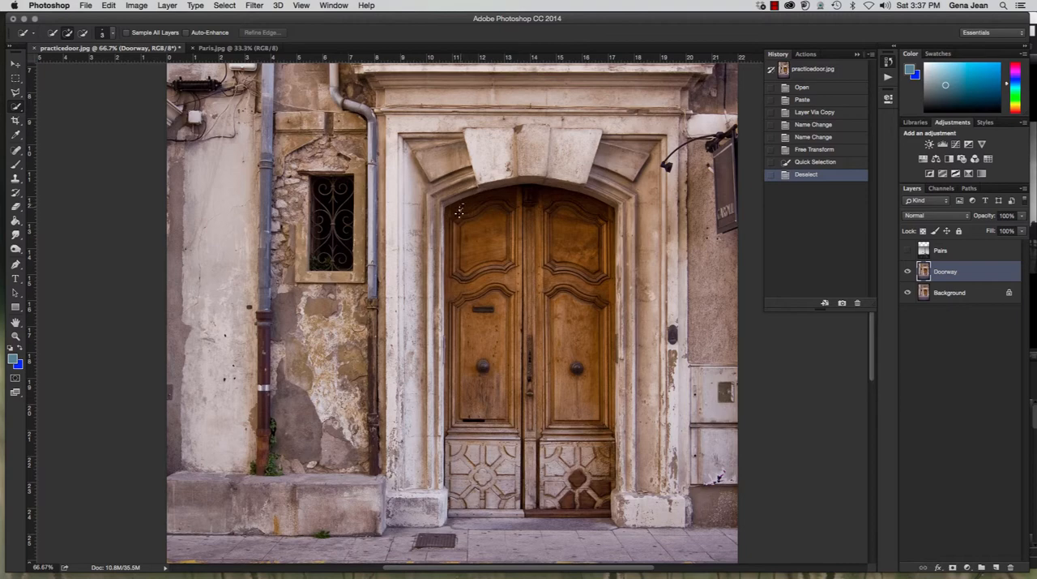
mouse_move(459, 210)
left_mouse_down()
mouse_move(505, 260)
mouse_move(550, 202)
mouse_move(595, 273)
mouse_move(565, 338)
mouse_move(566, 491)
mouse_move(482, 484)
left_mouse_up()
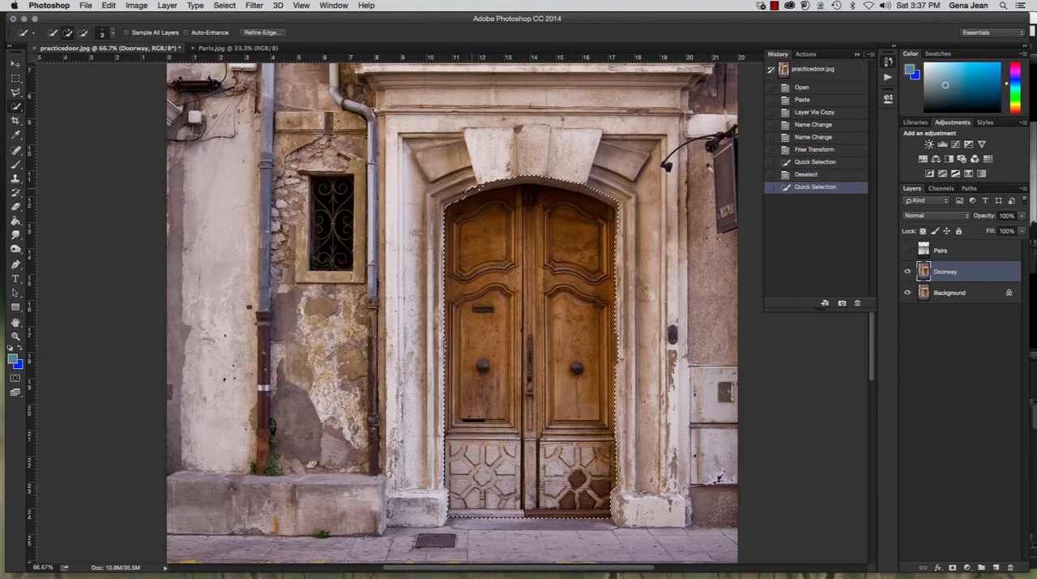
left_click(465, 192)
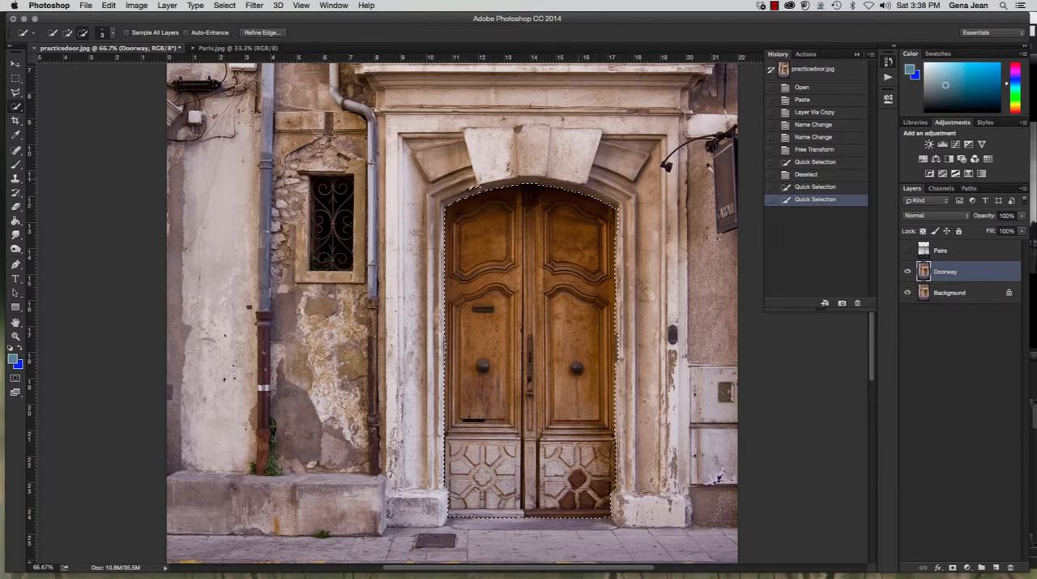
left_click(462, 190, "alt")
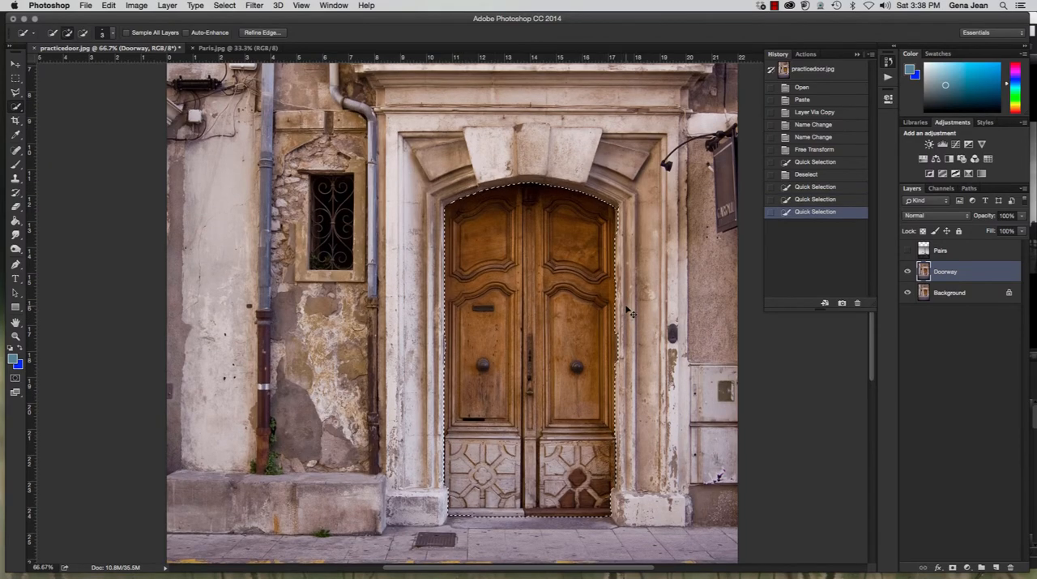
Clean up the door selection along both side edges and the threshold with the Quick Selection tool
key("super+equal")
key("super+equal")
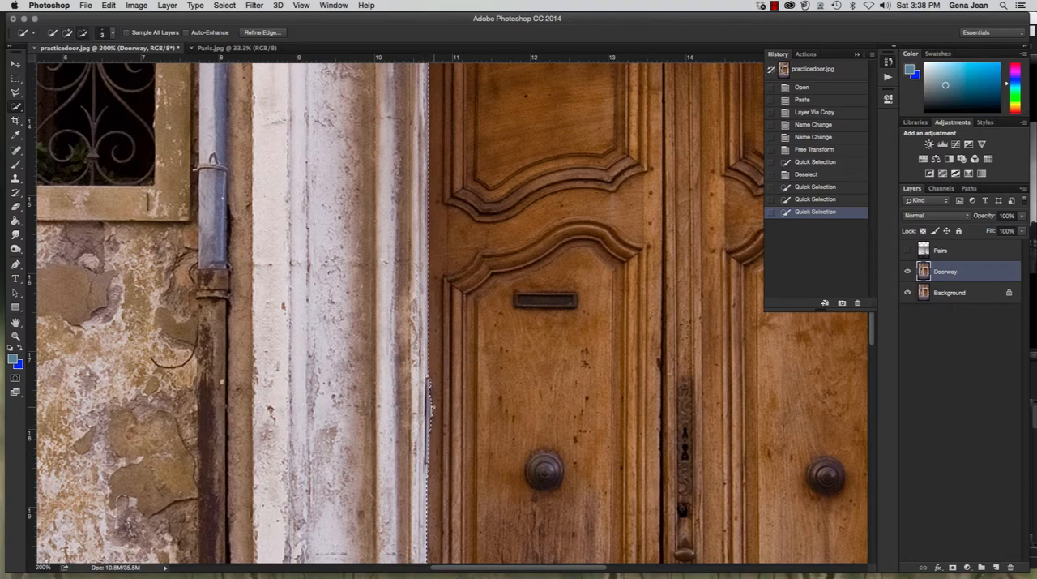
scroll(397, 276, "right", 5)
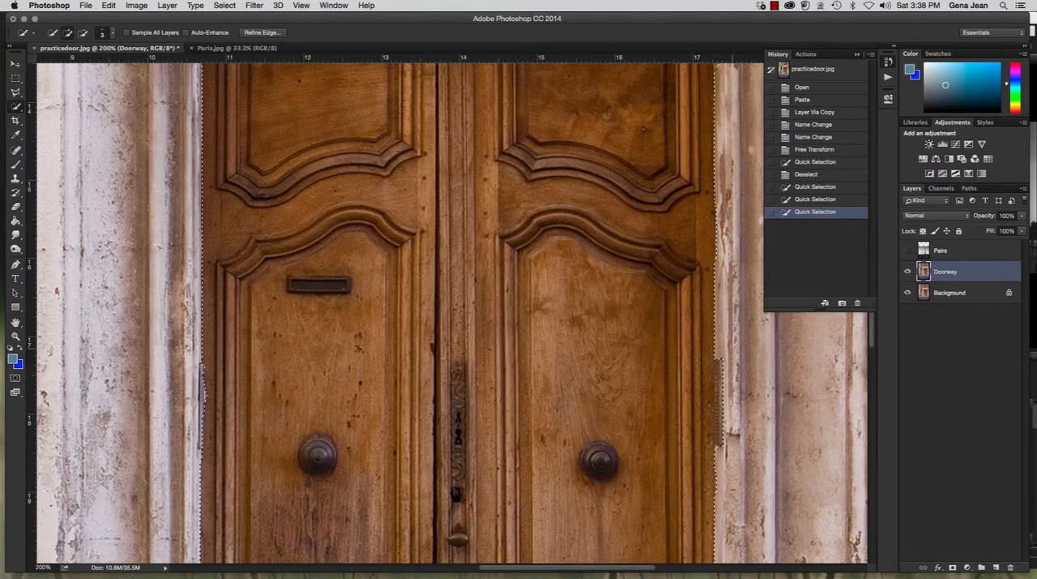
scroll(452, 312, "up", 5)
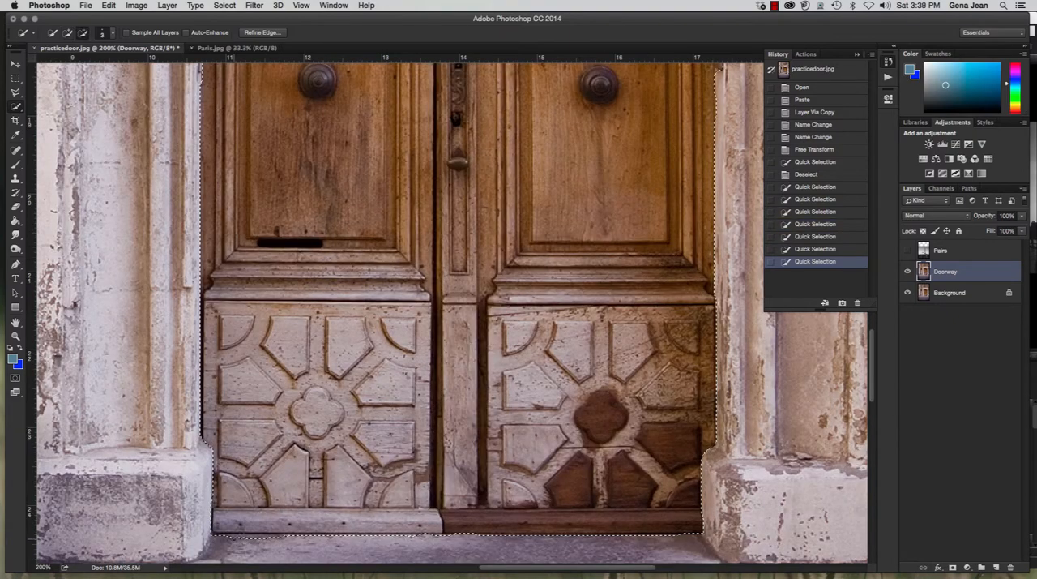
left_click(285, 538, "alt")
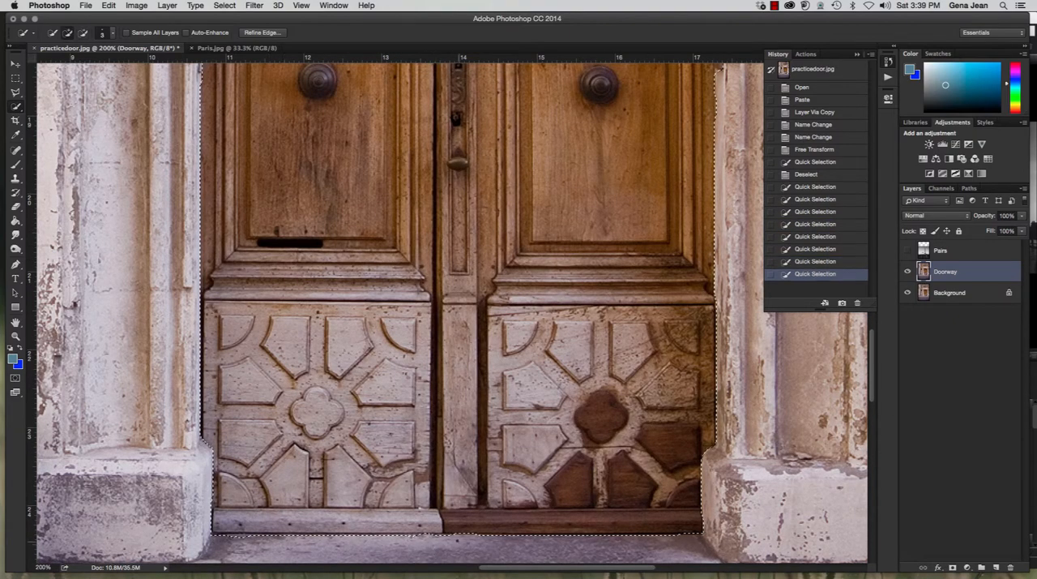
left_click(575, 537, "alt")
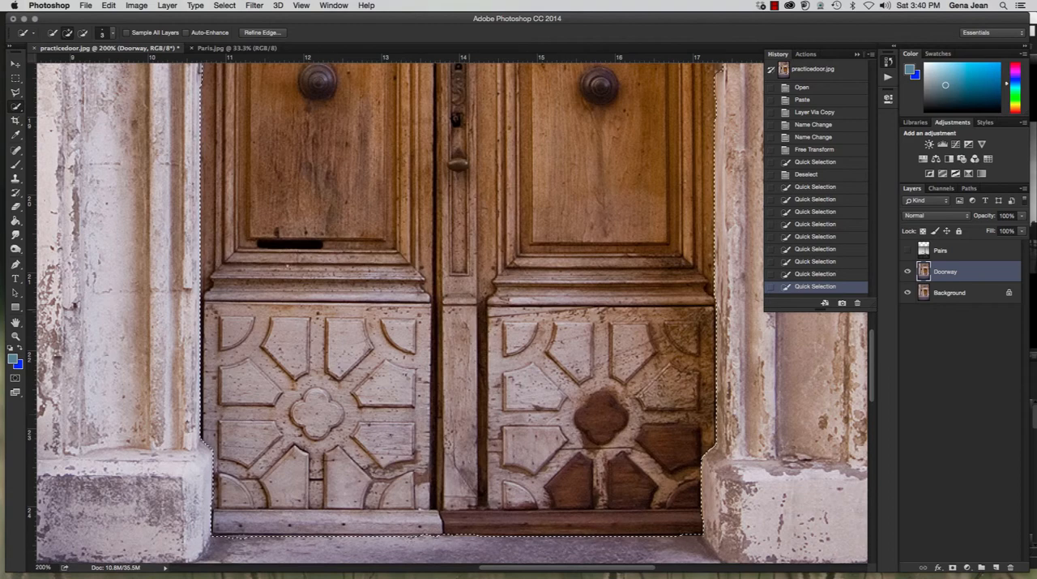
Refine the edge of the door selection with Smooth 2 and Feather 0.5 px
left_click(261, 33)
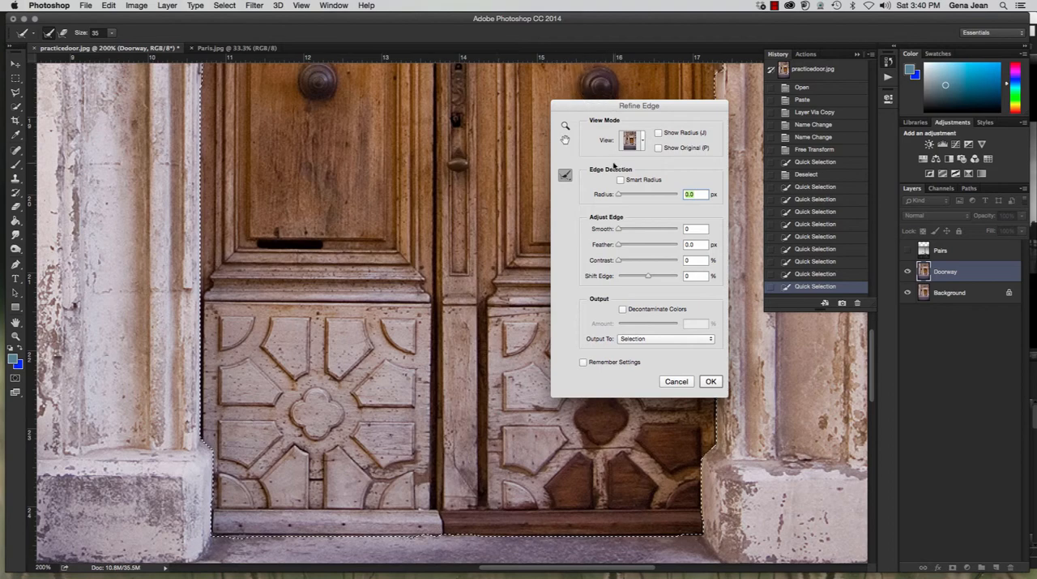
left_click_drag(618, 230, 677, 230)
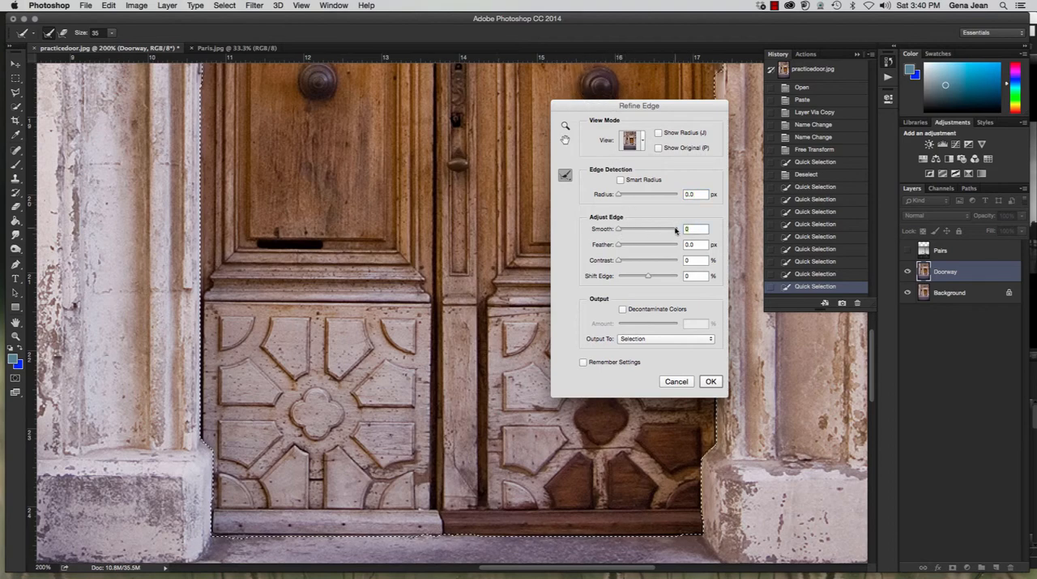
type("2")
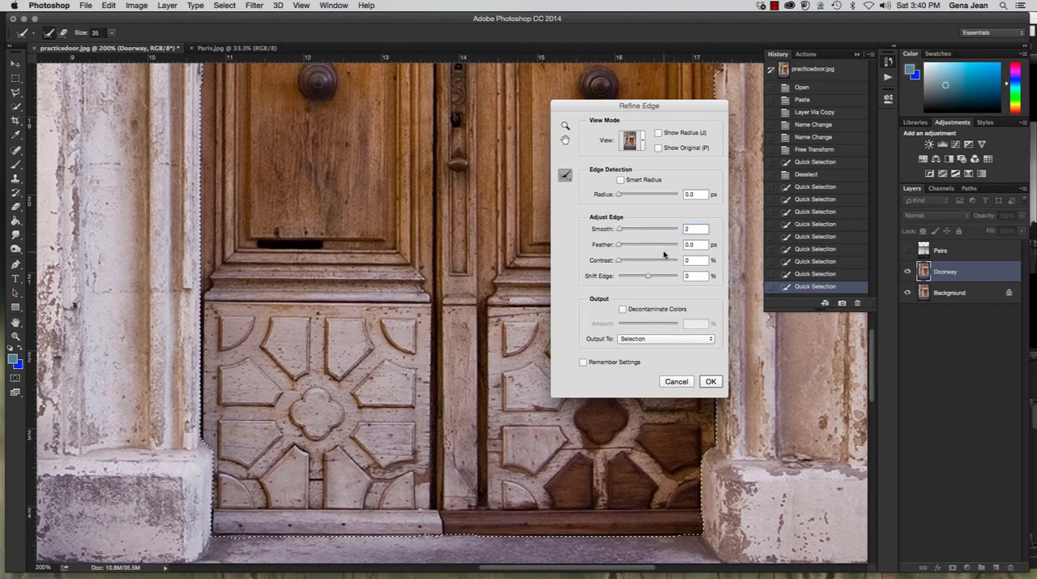
key("Tab")
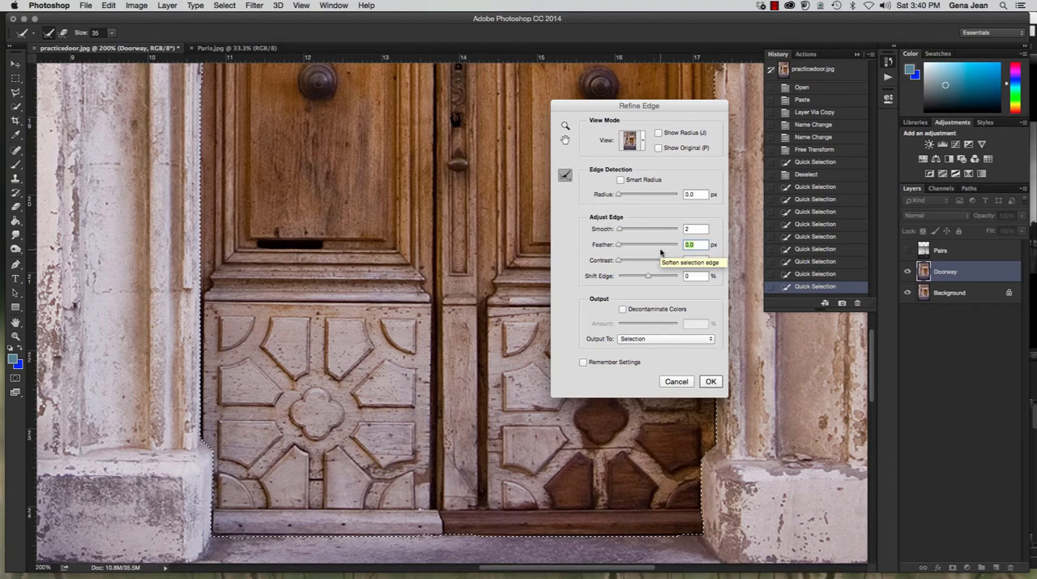
type("1")
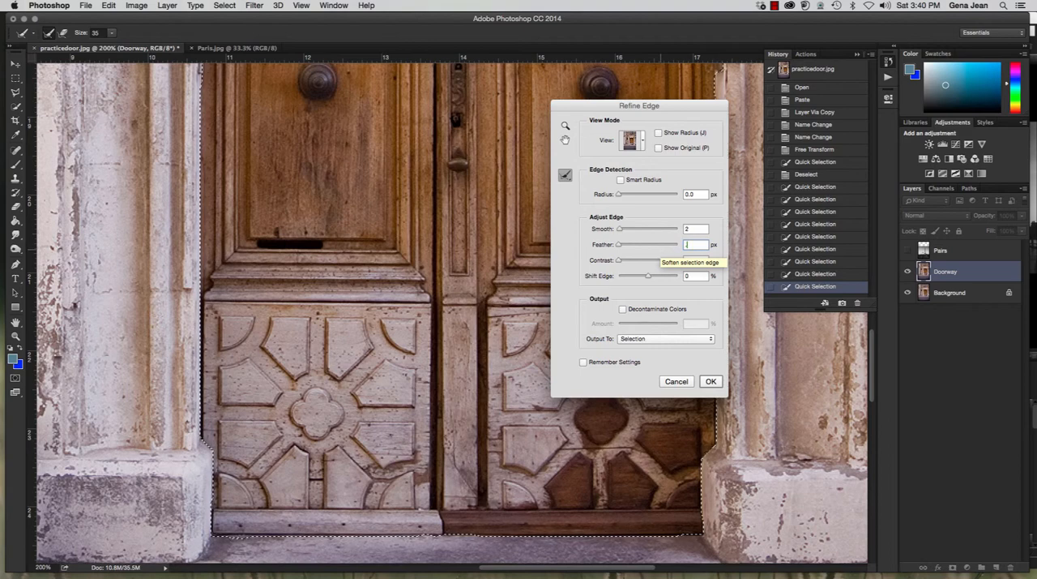
type("5")
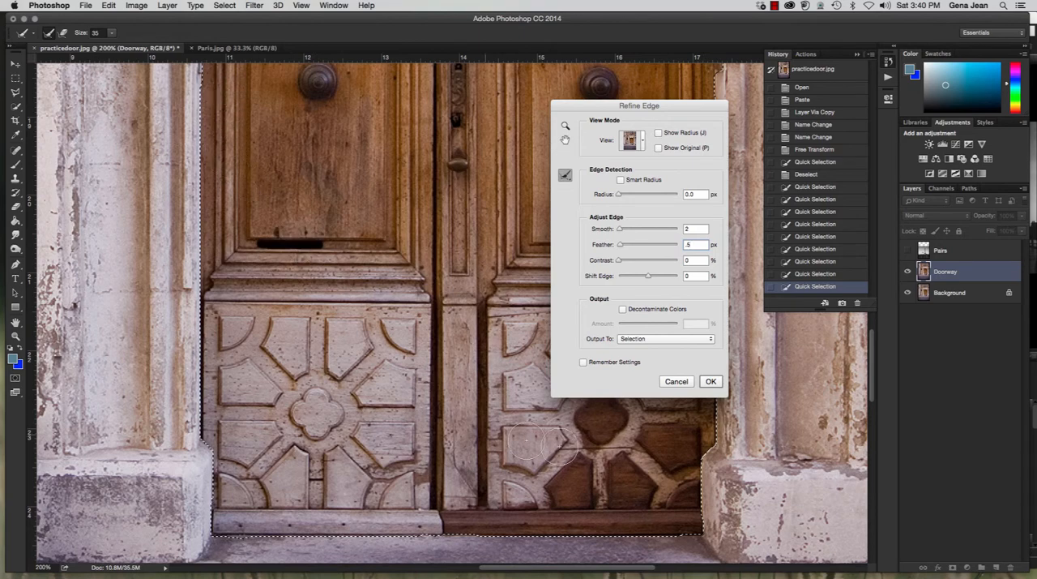
left_click(710, 381)
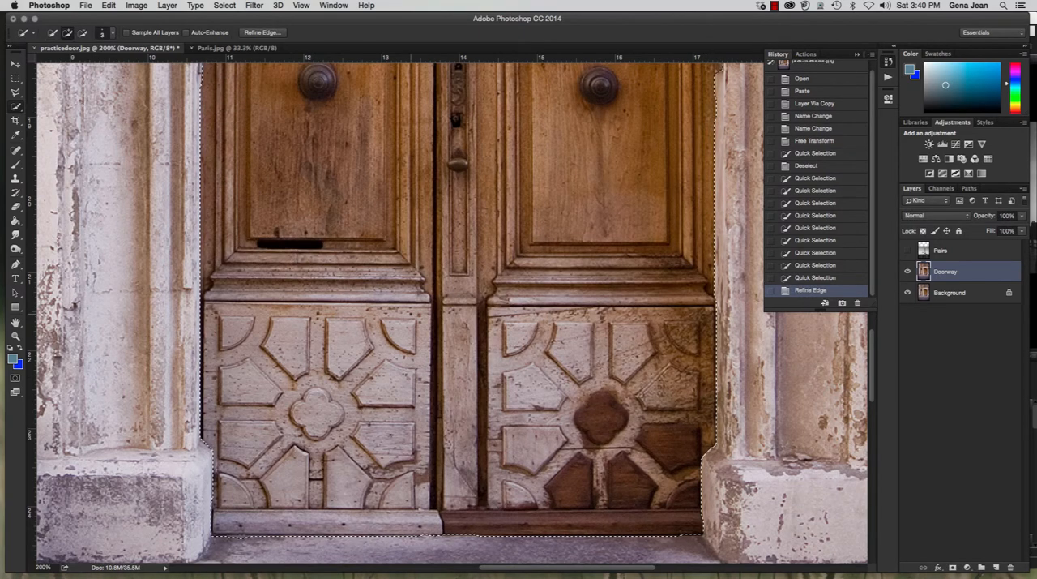
Clear the selected door from the Doorway layer and hide the Background layer to reveal the transparent opening
key("Delete")
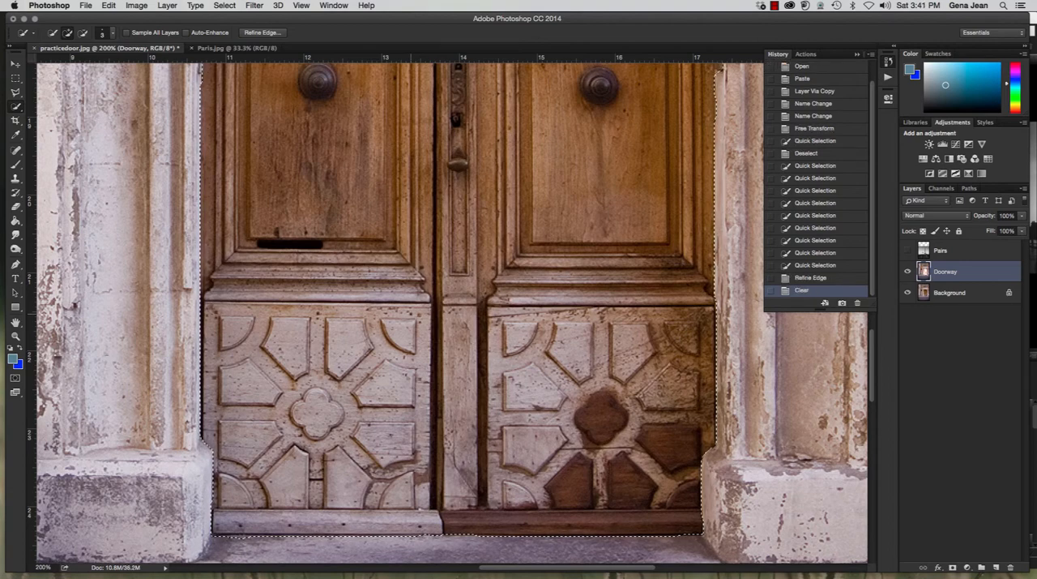
left_click(907, 292)
scroll(527, 288, "up", 6)
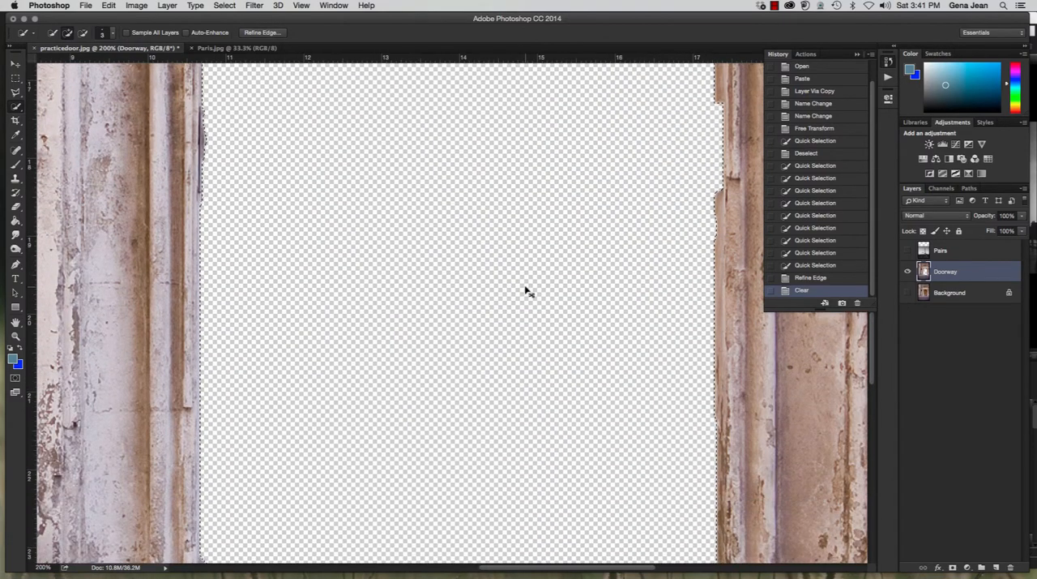
key("super+minus")
key("super+minus")
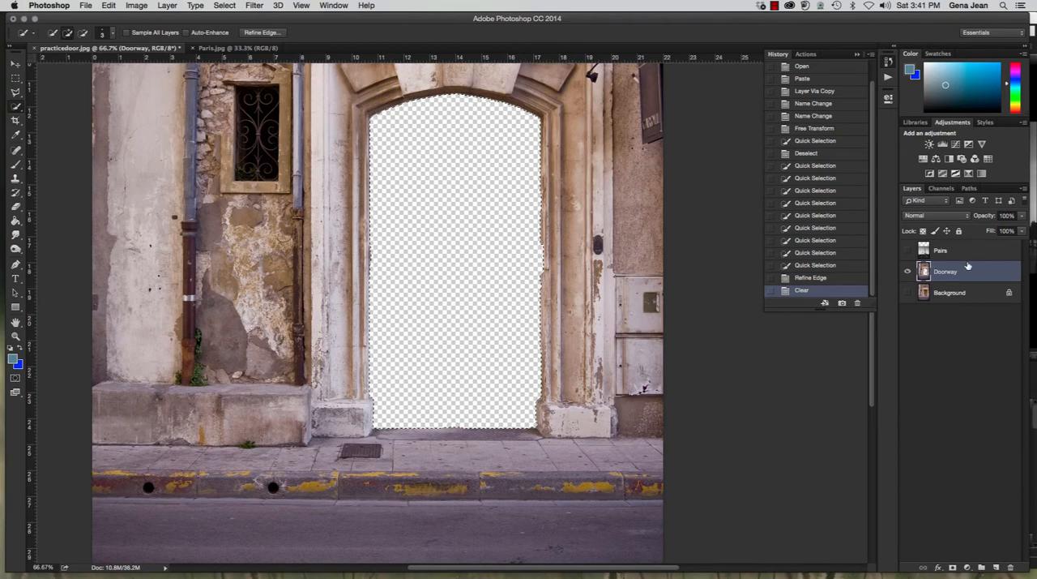
Move the Pairs layer directly below Doorway, show the Pairs and Background layers, and deselect the door outline
left_click_drag(971, 257, 974, 278)
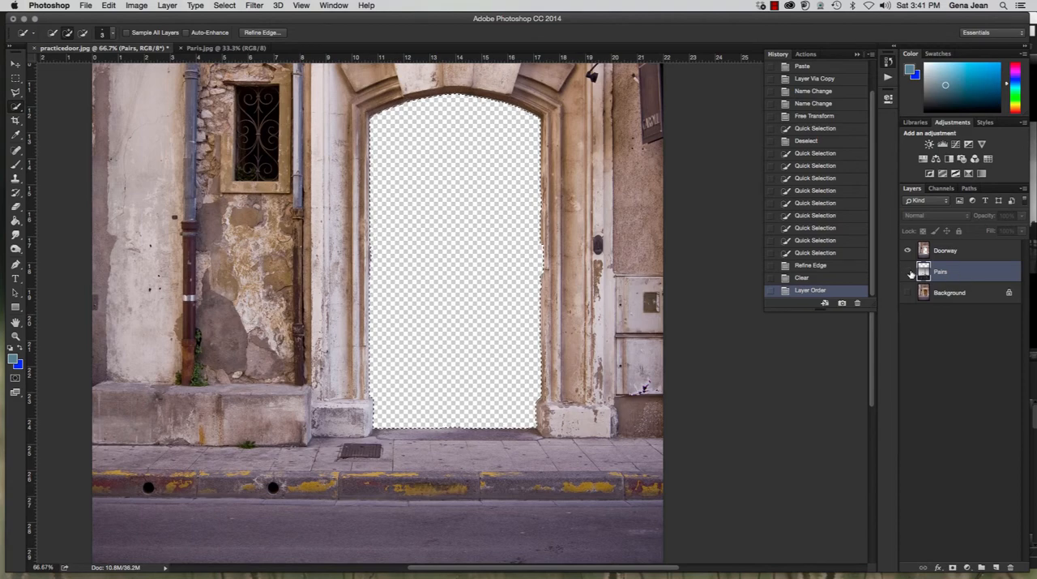
left_click_drag(908, 274, 907, 293)
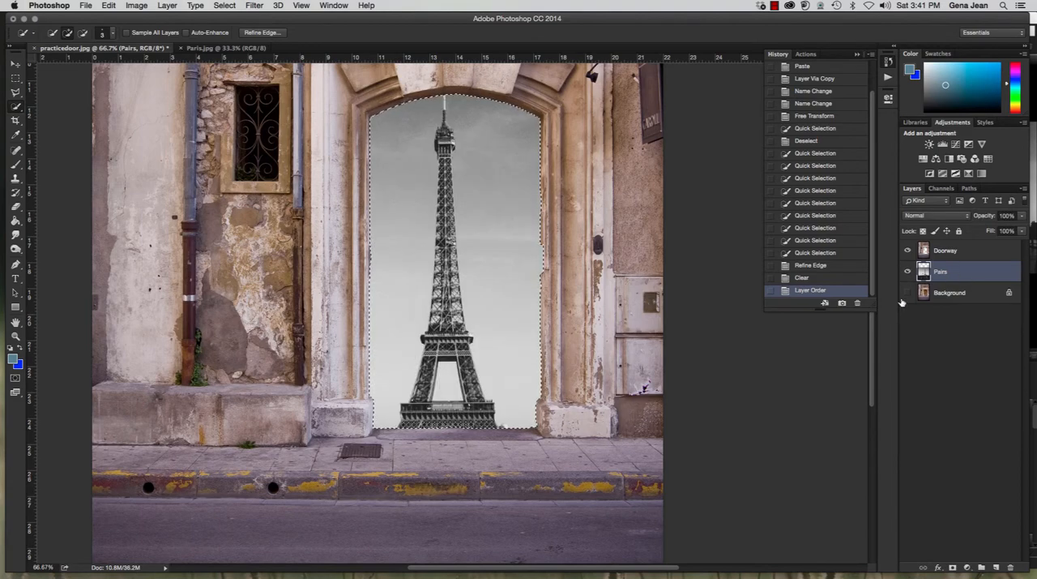
key("super+minus")
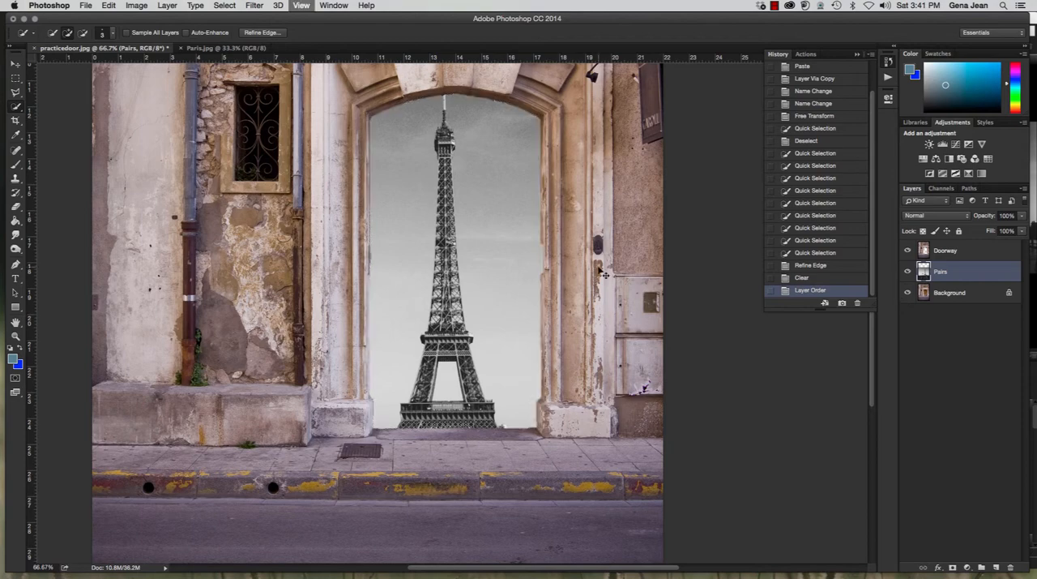
key("super+minus")
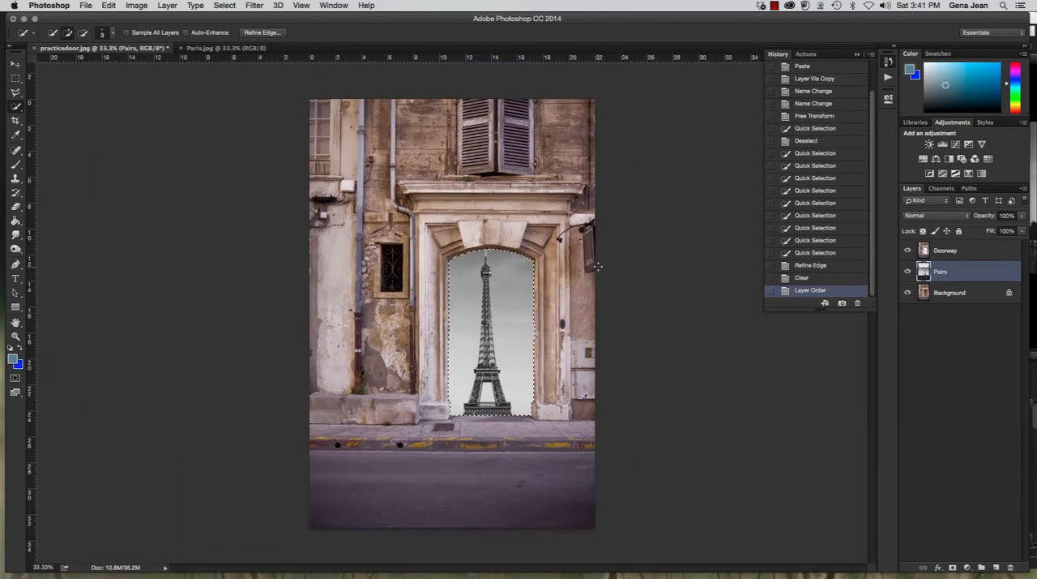
key("super+d")
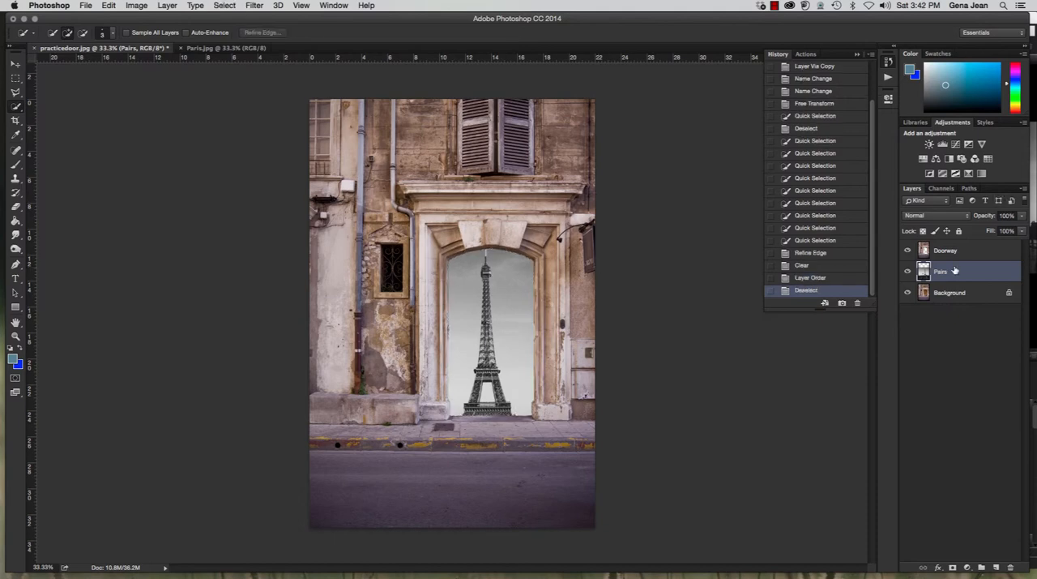
Scale the Pairs layer to about 74% with Free Transform, rotate it about 0.9°, and position the Eiffel Tower inside the doorway opening
key("super+t")
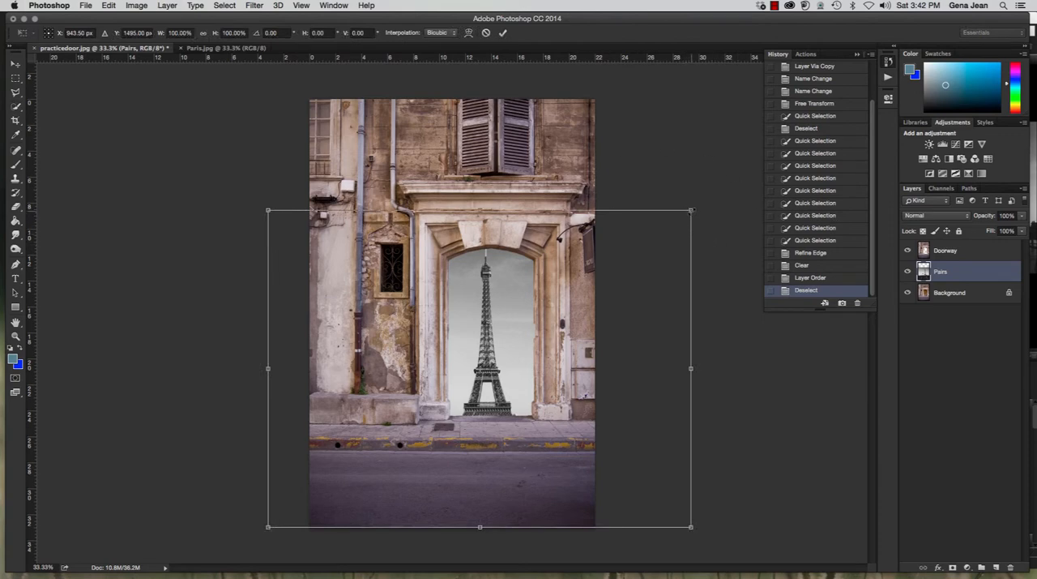
left_click_drag(691, 210, 635, 234)
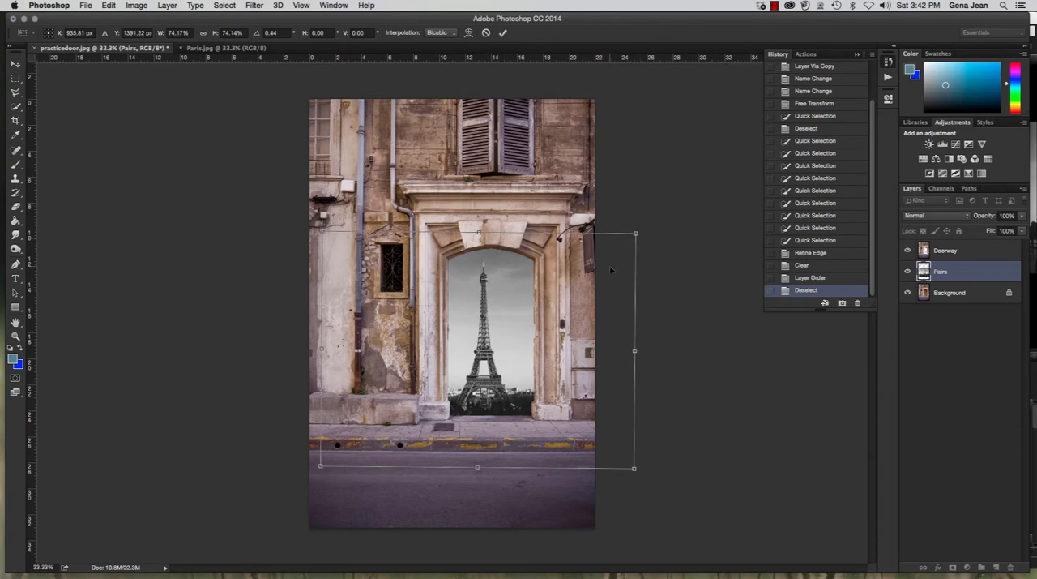
left_click_drag(609, 265, 619, 262)
left_click_drag(663, 227, 664, 229)
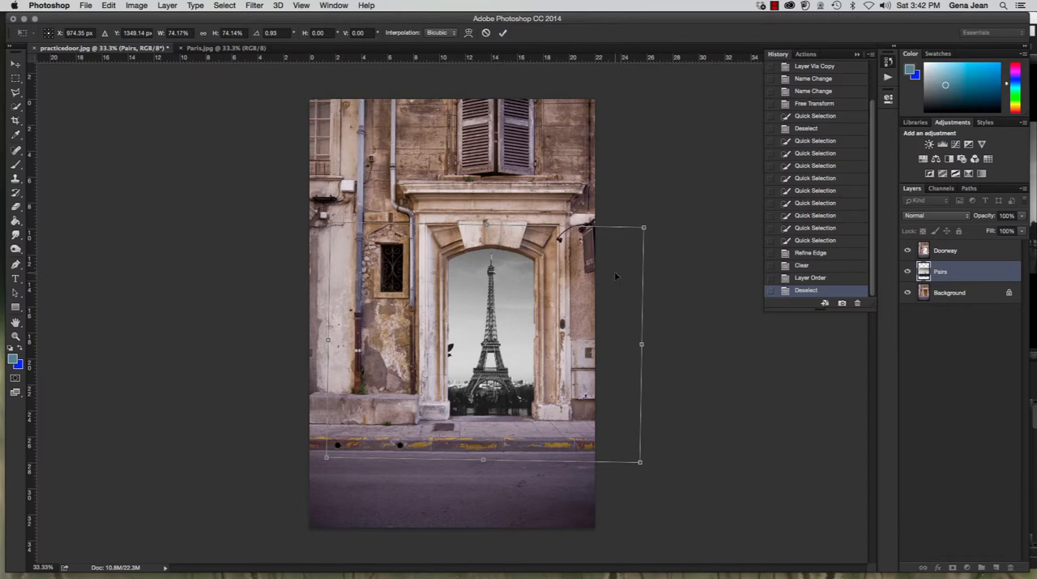
key("Return")
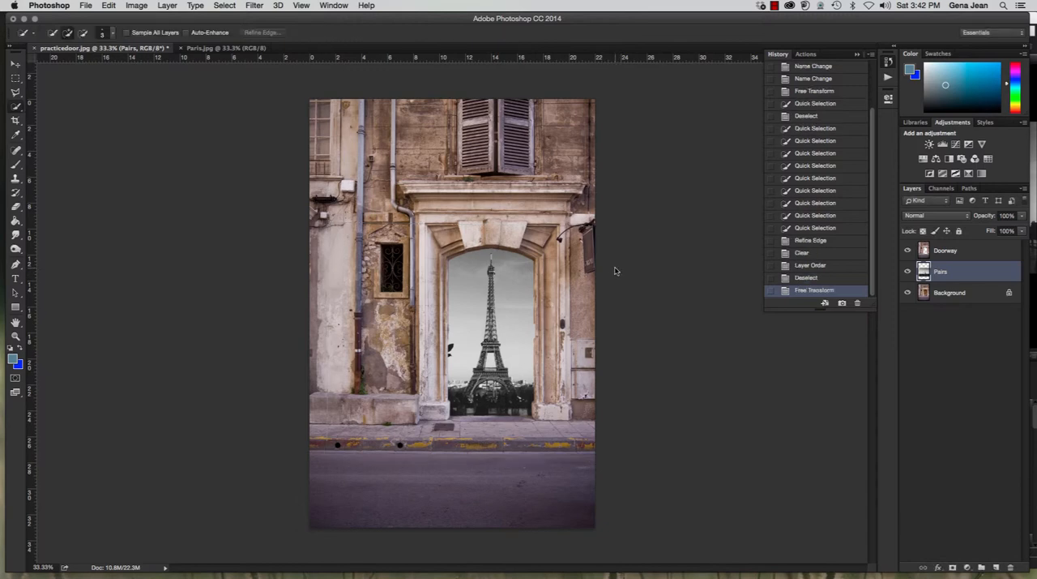
key("super+minus")
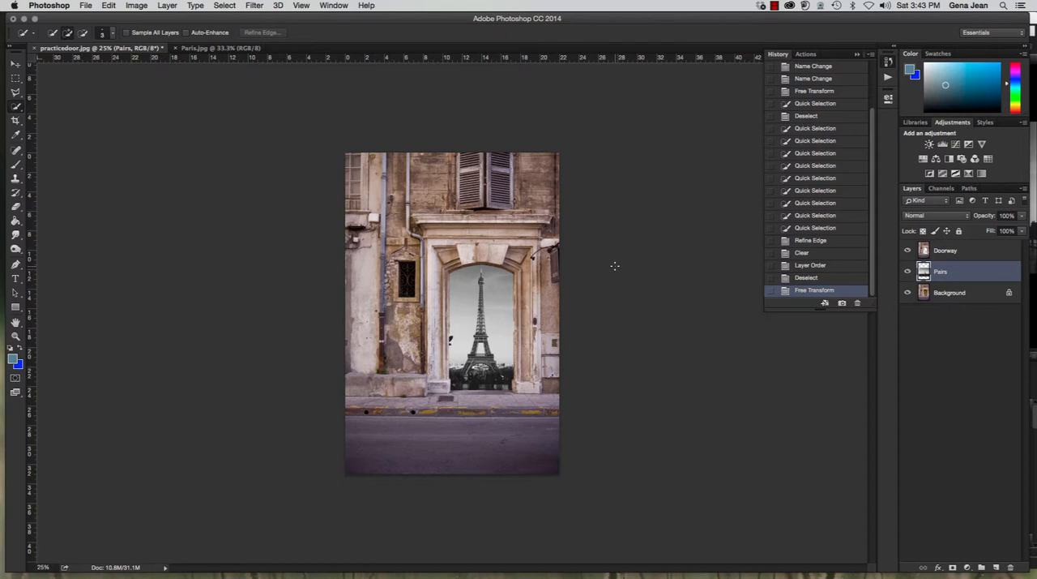
Switch to Adobe Bridge and look through the images in the Chapter7 folder for another picture to place in the doorway
key("super+Tab")
scroll(419, 433, "up", 2)
scroll(419, 434, "down", 2)
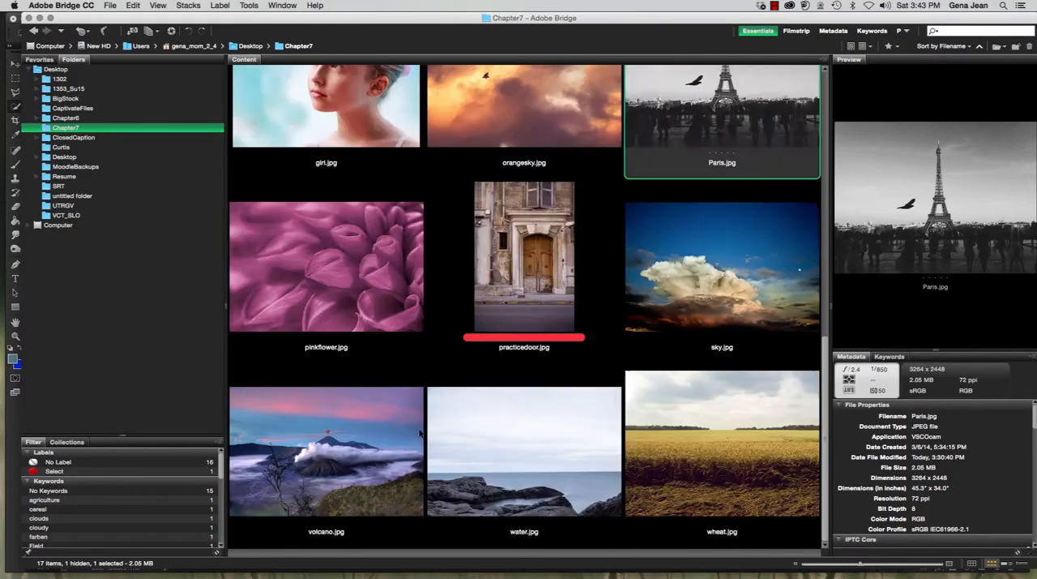
scroll(419, 434, "up", 2)
scroll(419, 433, "down", 4)
scroll(419, 433, "up", 6)
scroll(609, 402, "down", 6)
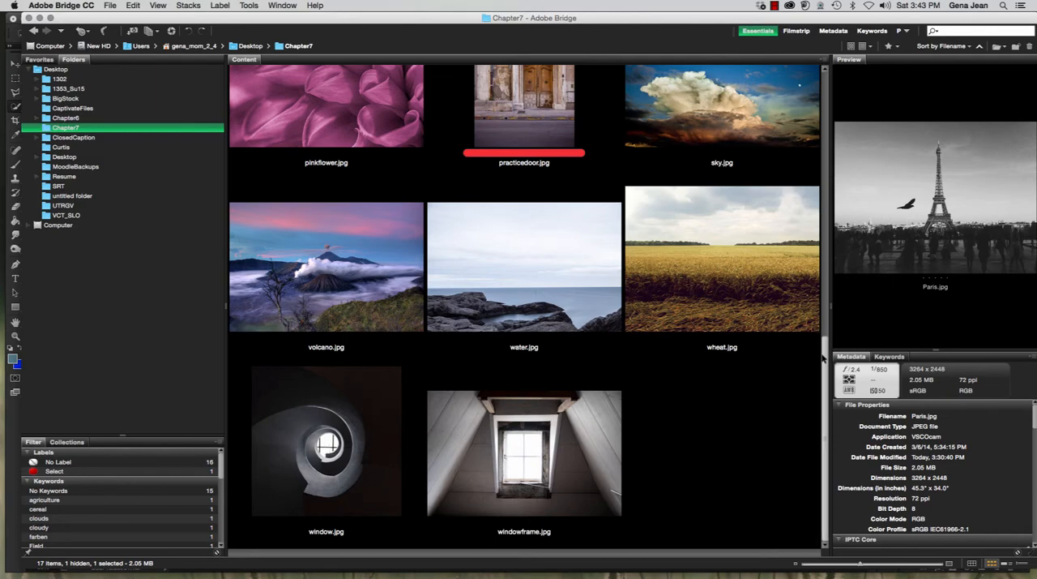
left_click_drag(824, 358, 809, 123)
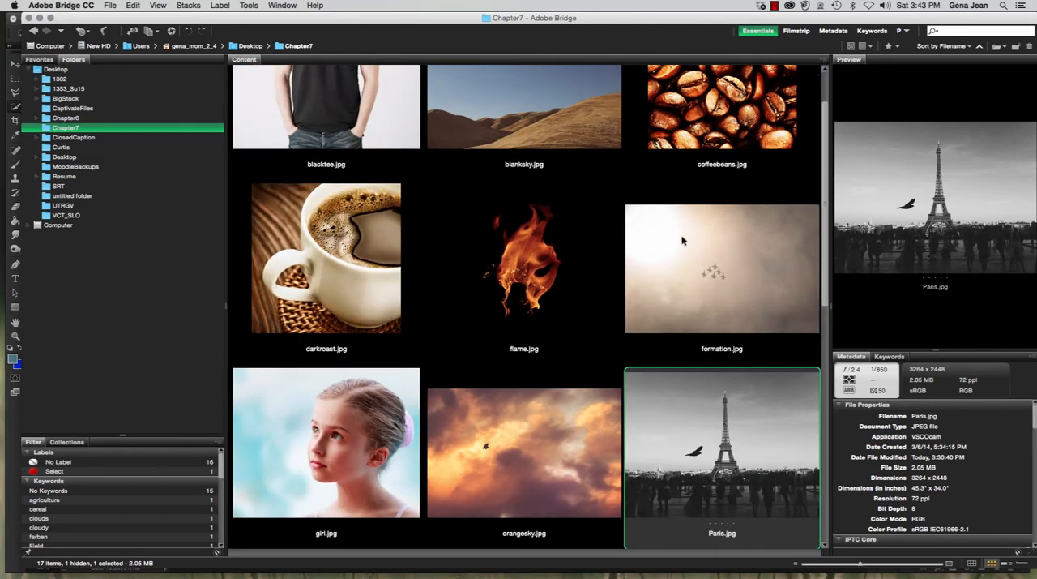
scroll(746, 311, "down", 3)
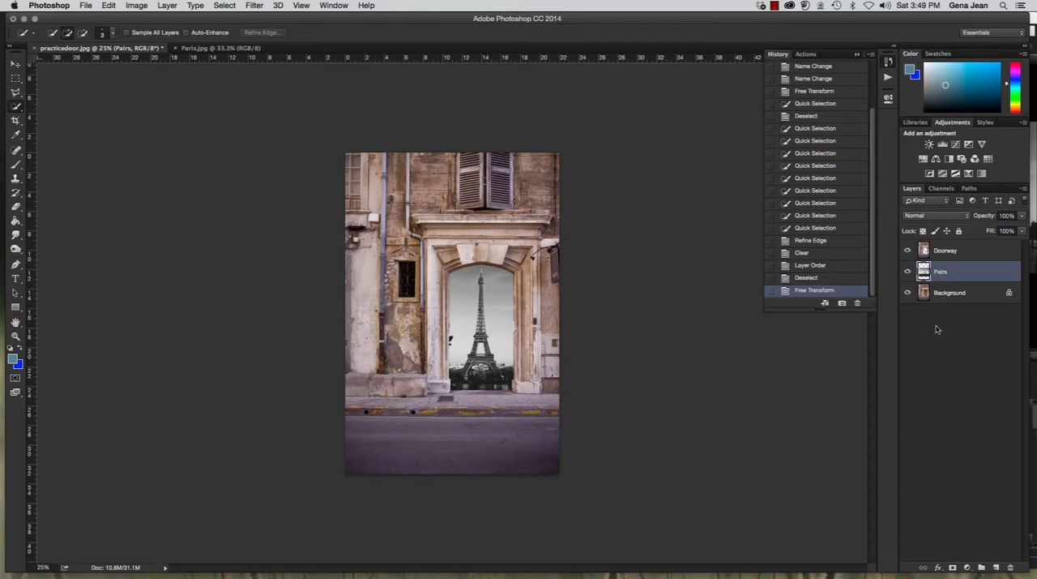
Return practicedoor.jpg to its Refine Edge history state, before the door was cleared
left_click(889, 62)
left_click(889, 62)
left_click(812, 241)
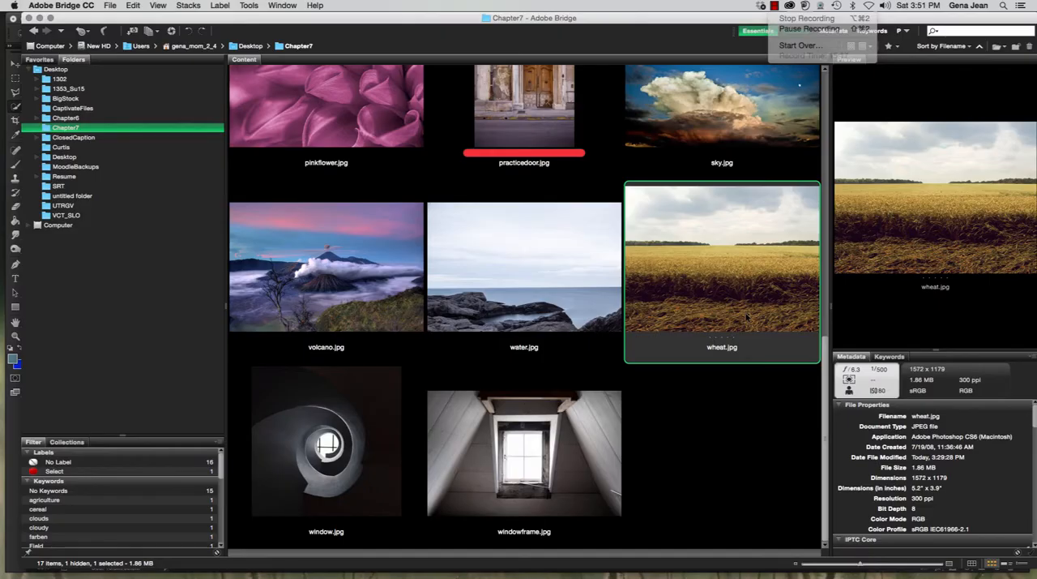
Open wheat.jpg from the Chapter7 folder in Bridge, then select and copy the whole image
scroll(745, 316, "up", 3)
scroll(720, 517, "down", 3)
double_click(710, 297)
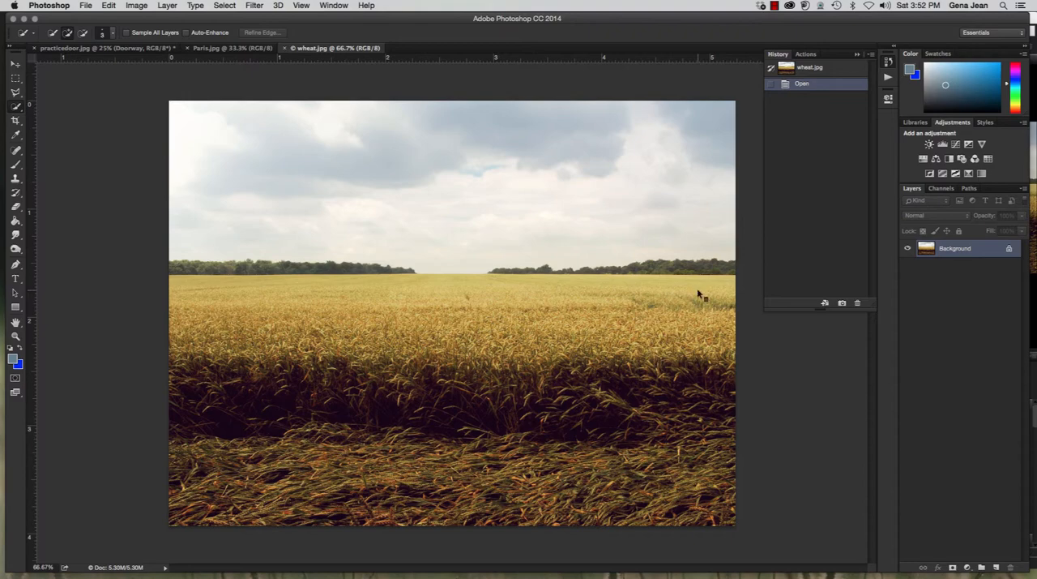
key("super+a")
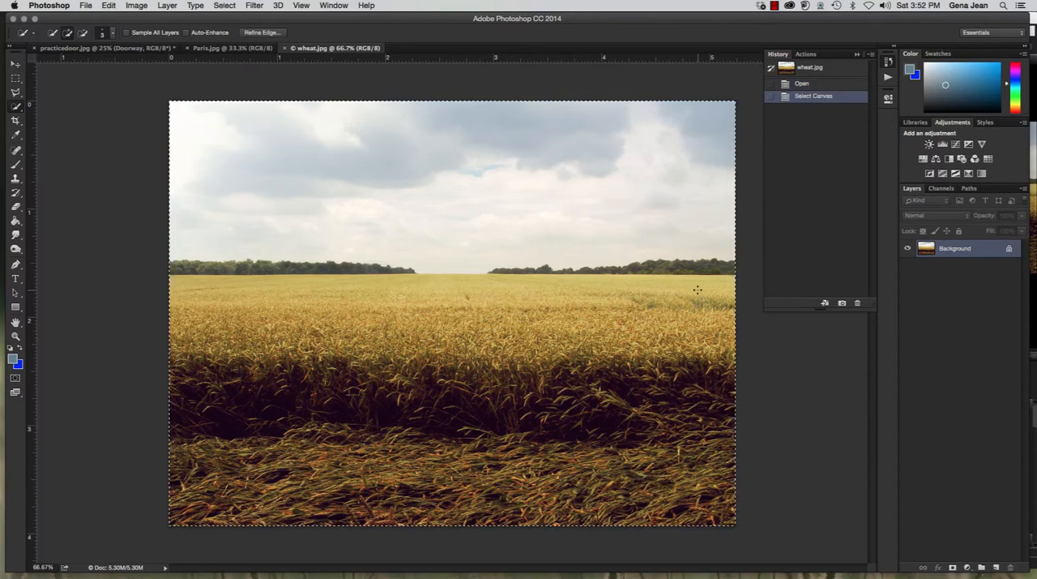
Paste the wheat field into the active door selection of practicedoor.jpg with Paste Into
left_click(108, 48)
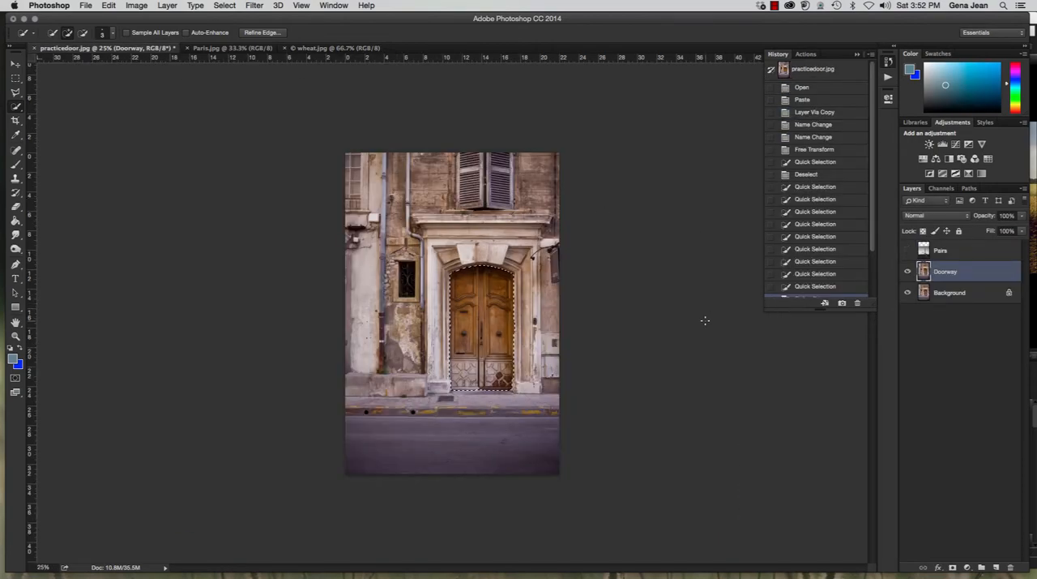
left_click(111, 6)
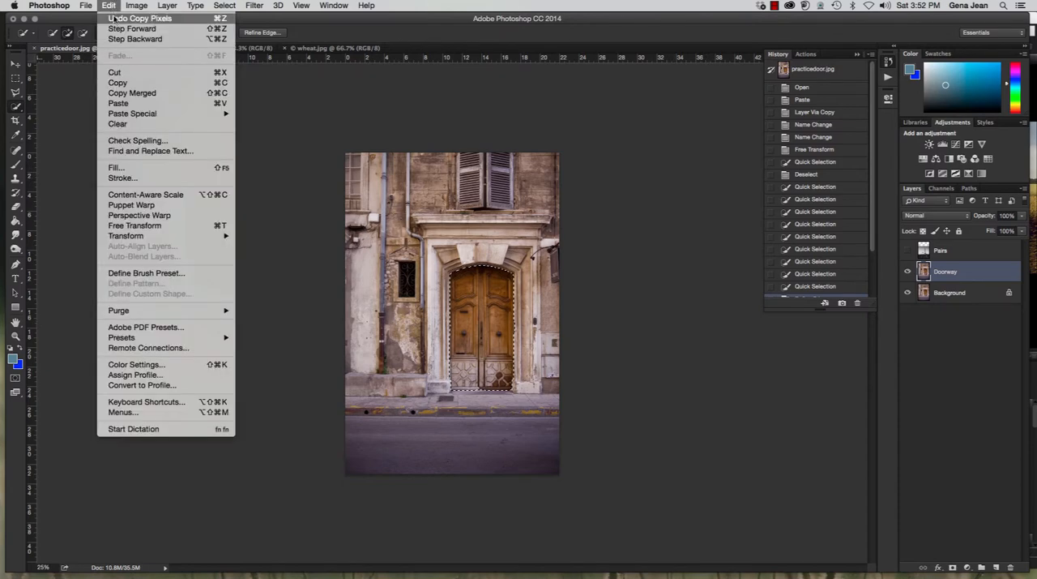
mouse_move(130, 114)
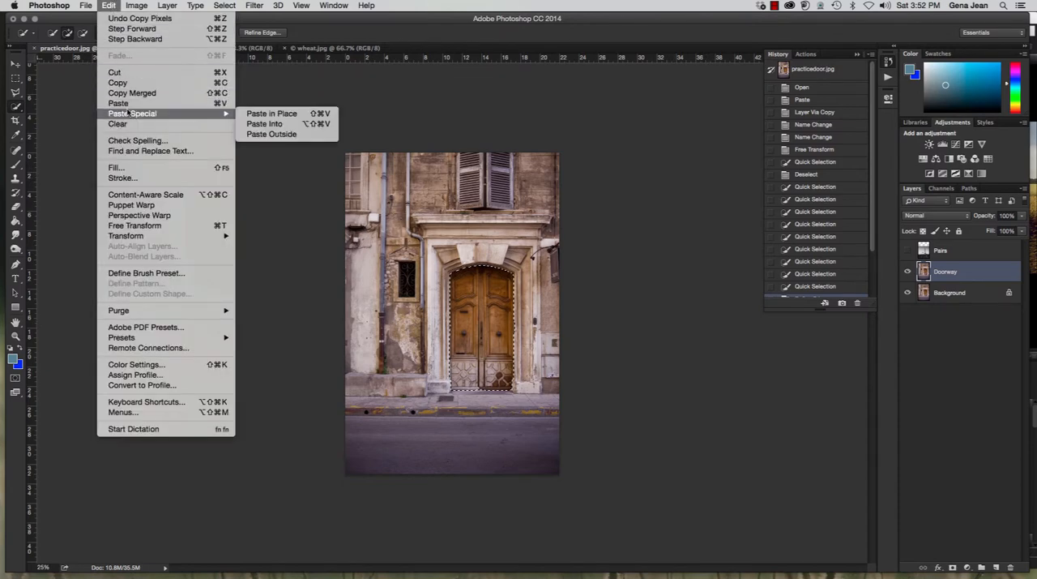
left_click(267, 125)
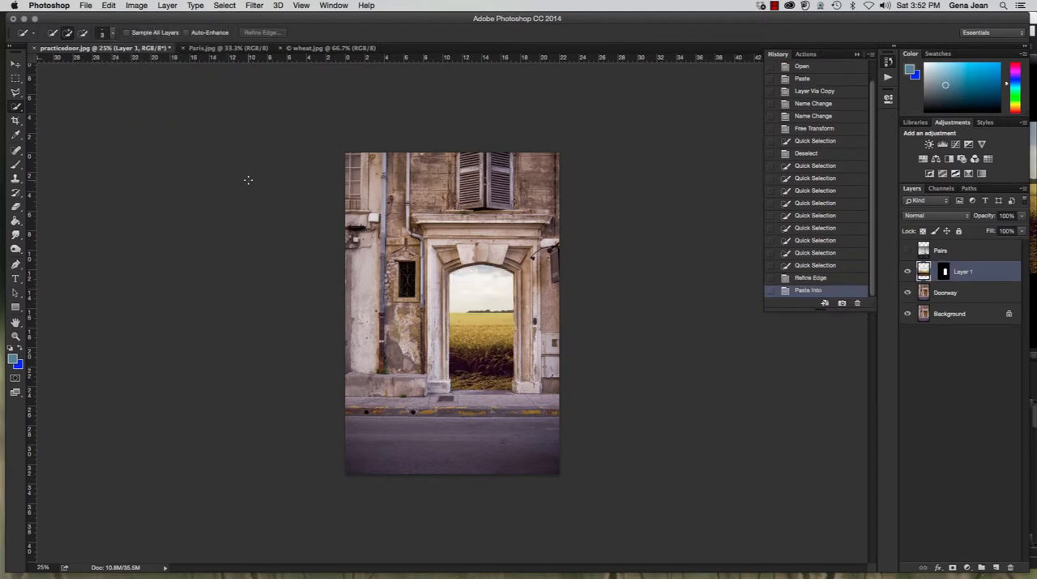
Reposition the pasted wheat field within the doorway with the Move tool so its horizon sits near mid-height of the opening
left_click(15, 65)
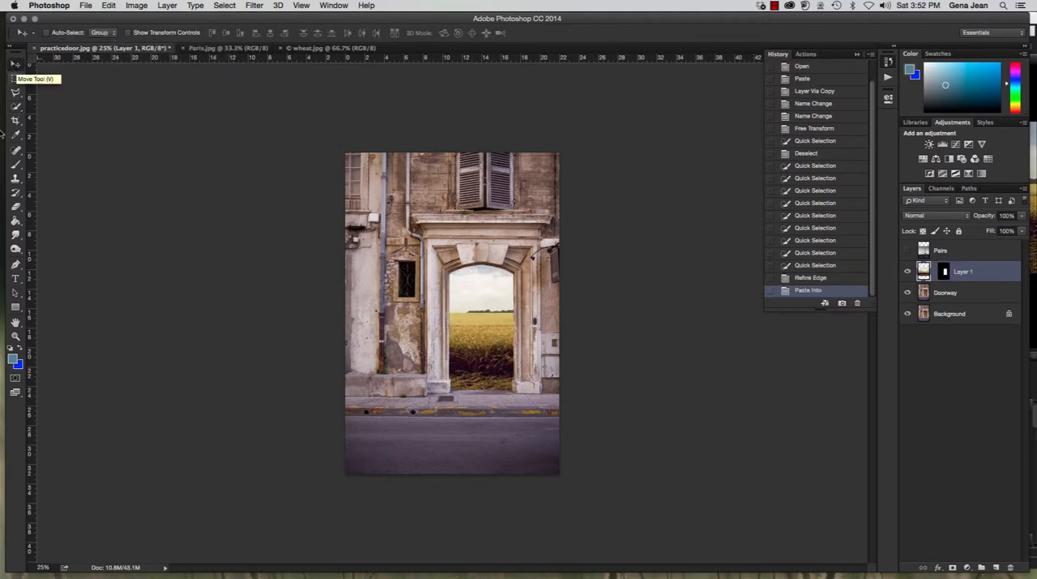
left_click_drag(450, 324, 491, 322)
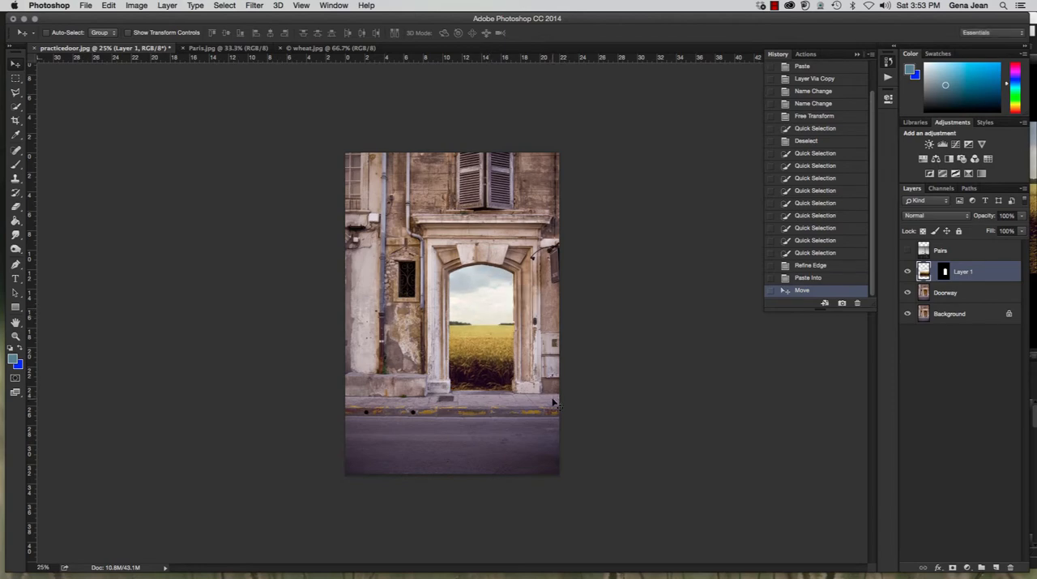
left_click(889, 64)
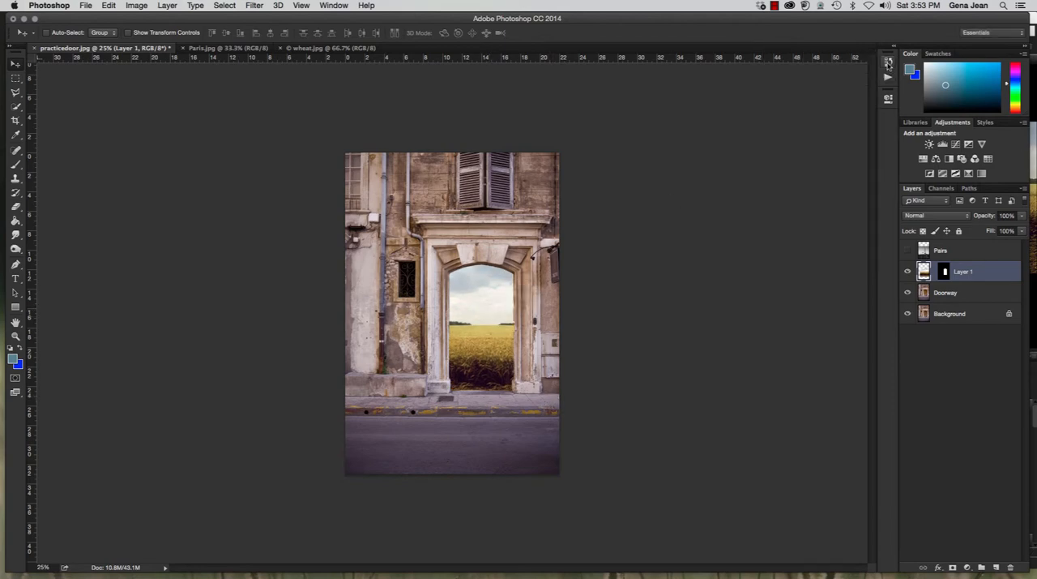
left_click(888, 64)
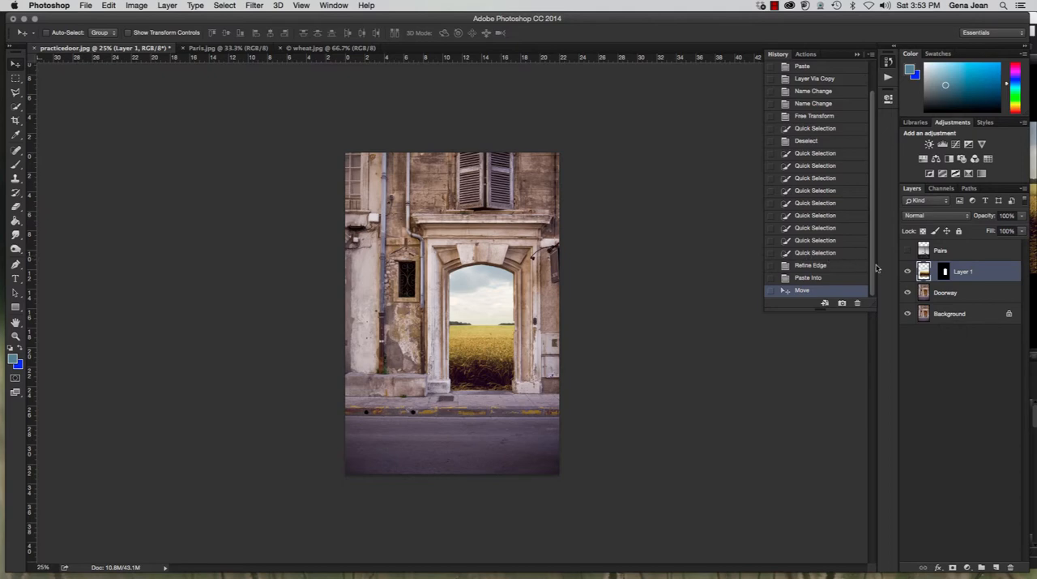
From the Refine Edge history state, paste the wheat field around the selected door with Paste Outside and shift it slightly
left_click(815, 265)
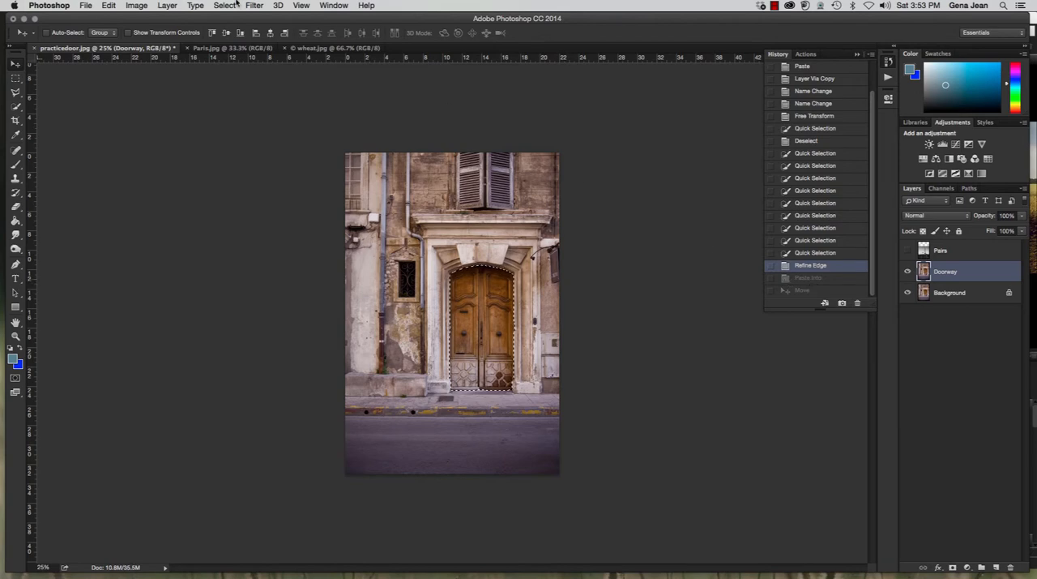
left_click(108, 5)
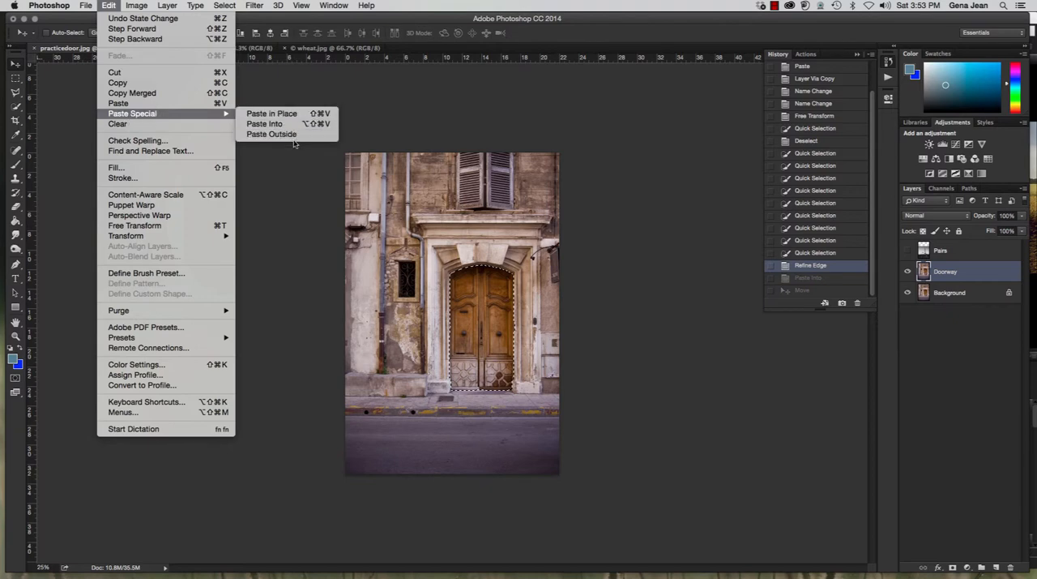
left_click(292, 135)
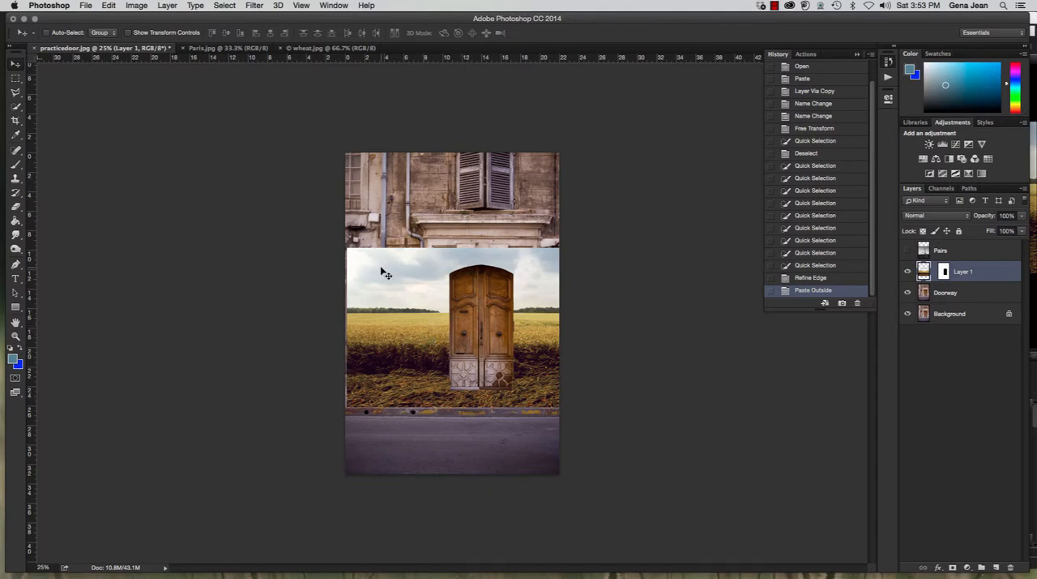
mouse_move(384, 280)
left_mouse_down()
mouse_move(366, 274)
mouse_move(396, 271)
mouse_move(398, 293)
left_mouse_up()
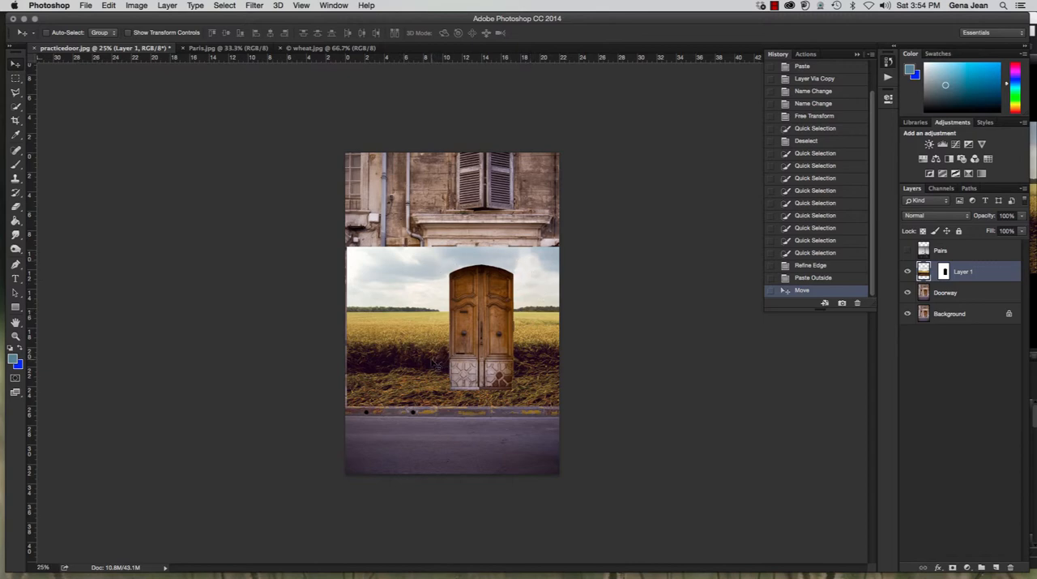
From the Refine Edge history state, deselect the door and paste the wheat field above the Doorway layer with Paste in Place
left_click(841, 266)
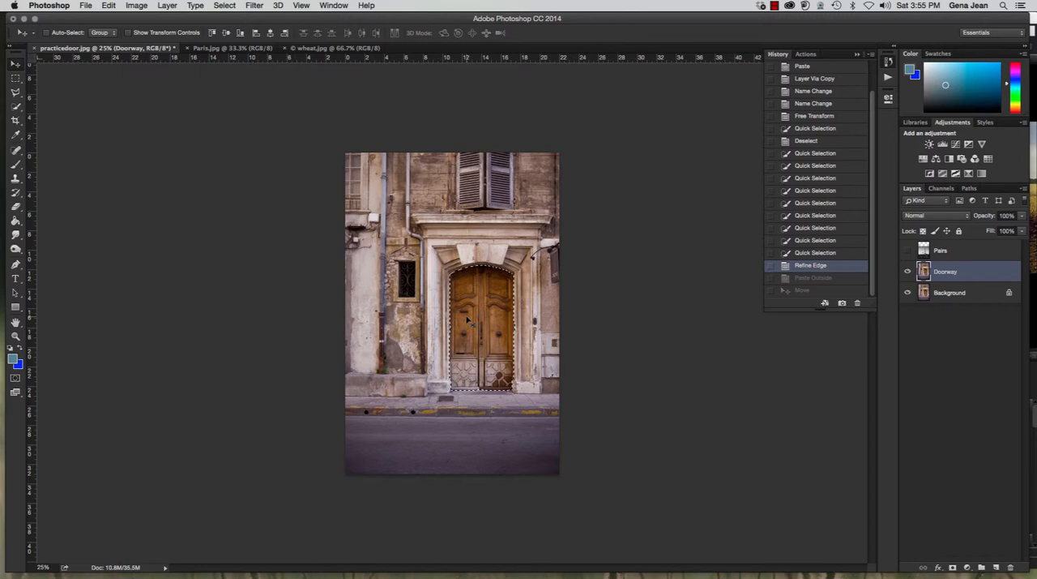
key("super+d")
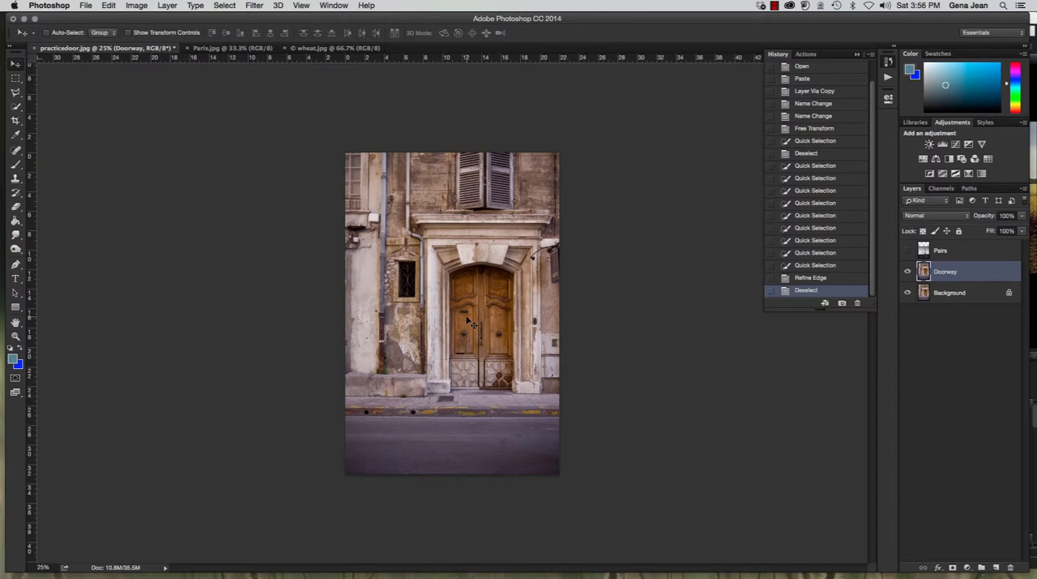
left_click(109, 6)
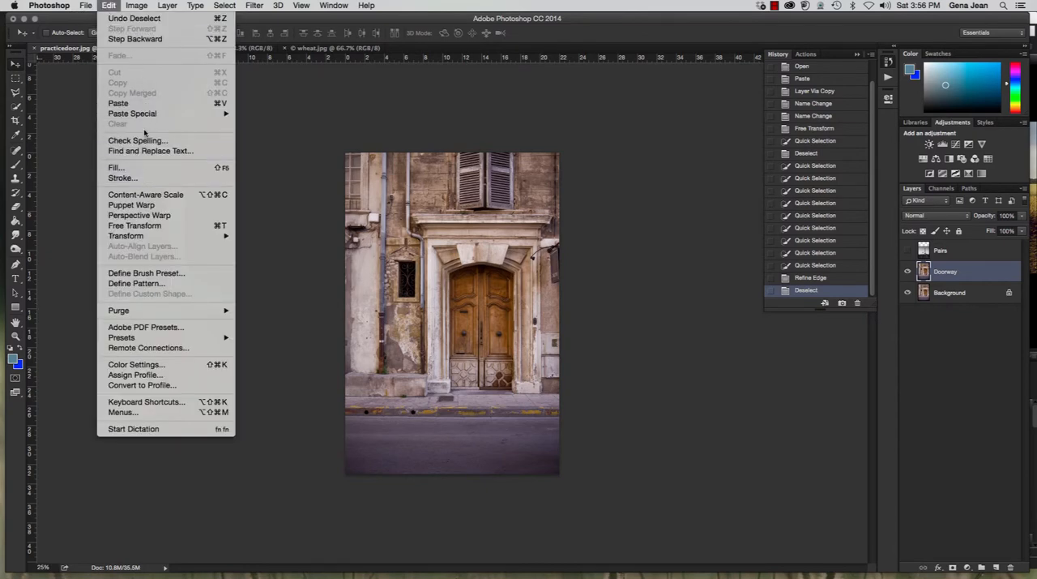
mouse_move(151, 116)
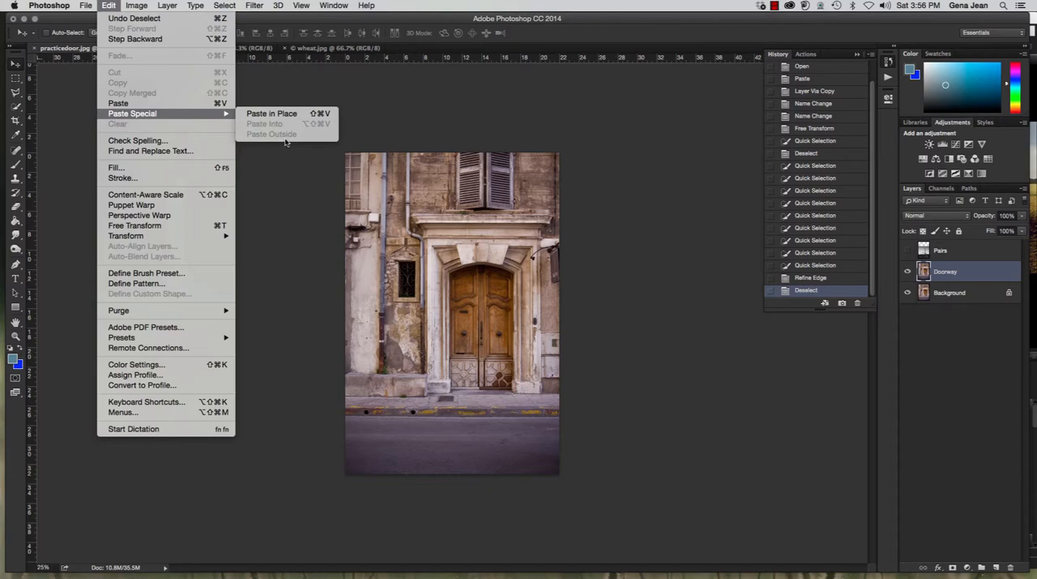
left_click(269, 115)
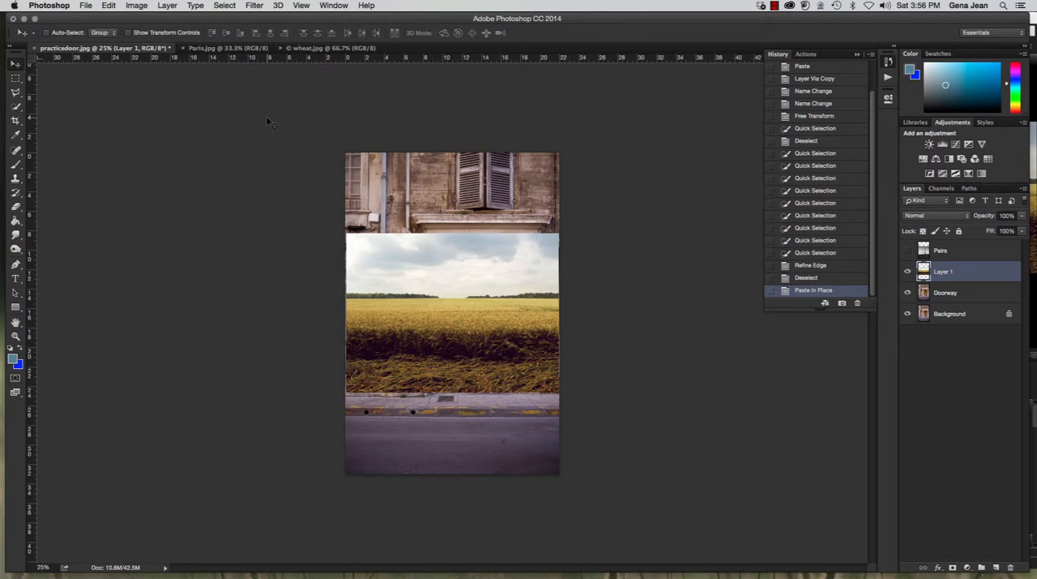
Switch to Bridge and preview volcano.jpg and windowframe.jpg in the Chapter7 folder as candidate images for combining
left_click(85, 5)
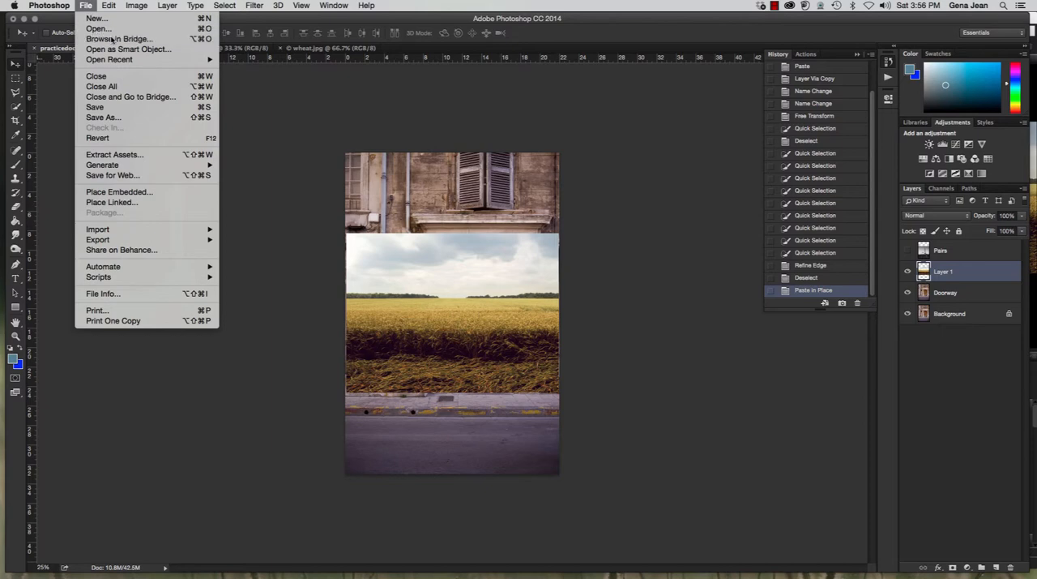
left_click(353, 121)
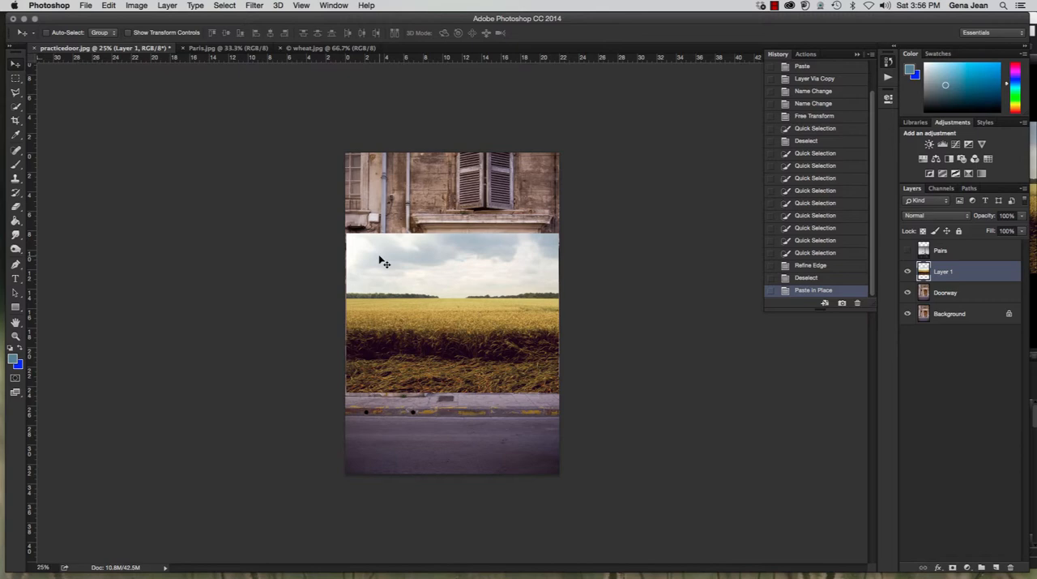
key("super+Tab")
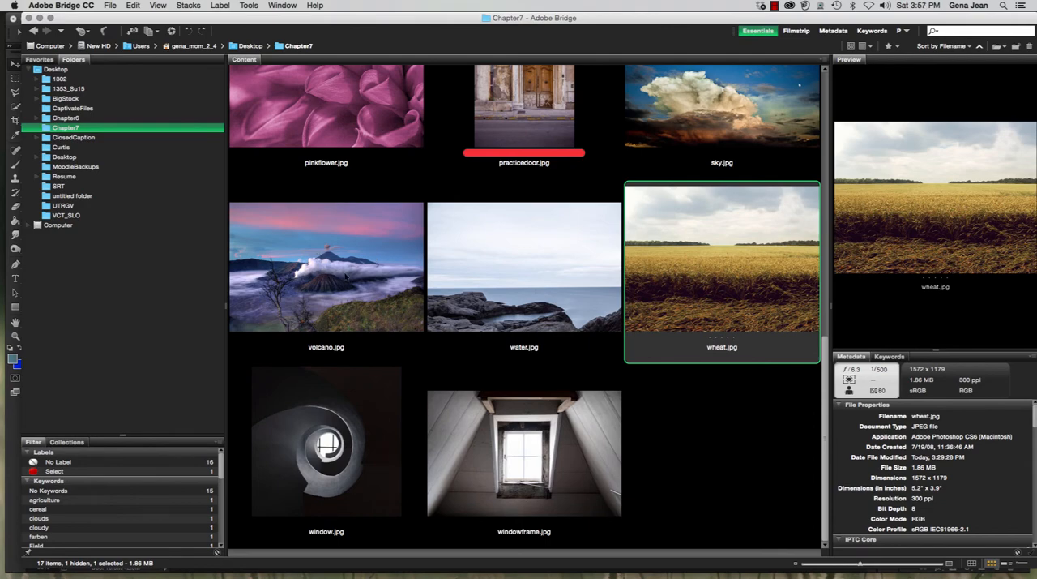
left_click(343, 276)
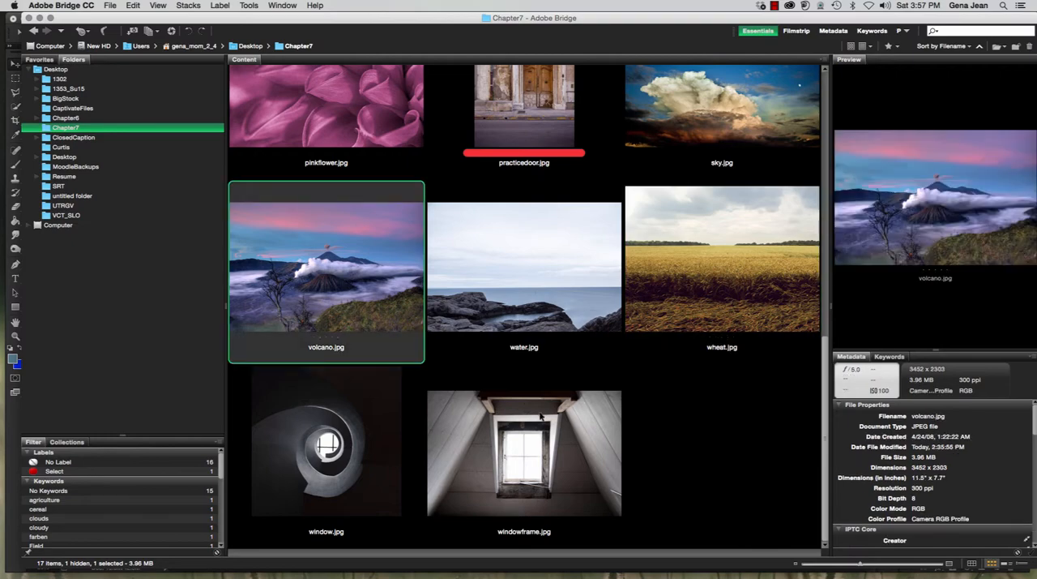
left_click(552, 449)
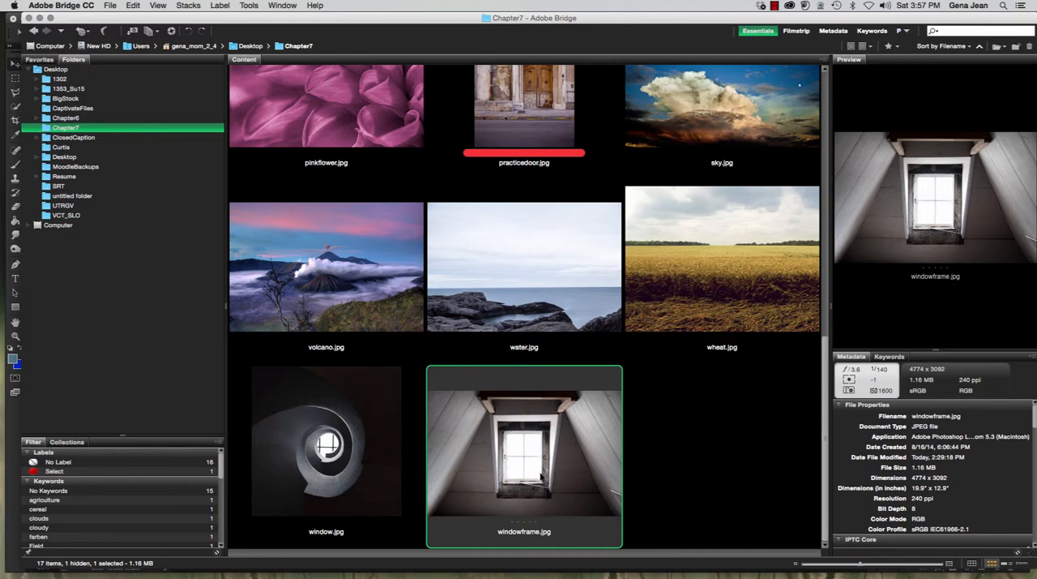
left_click(377, 268)
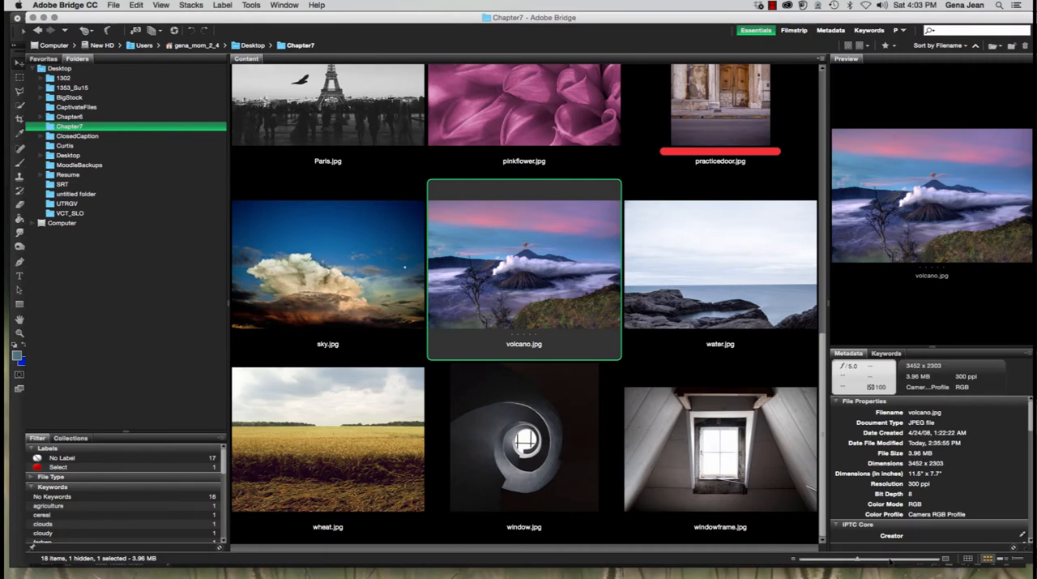
Browse the other Chapter7 photos and compare the previews of sky.jpg and water.jpg
left_click(340, 295)
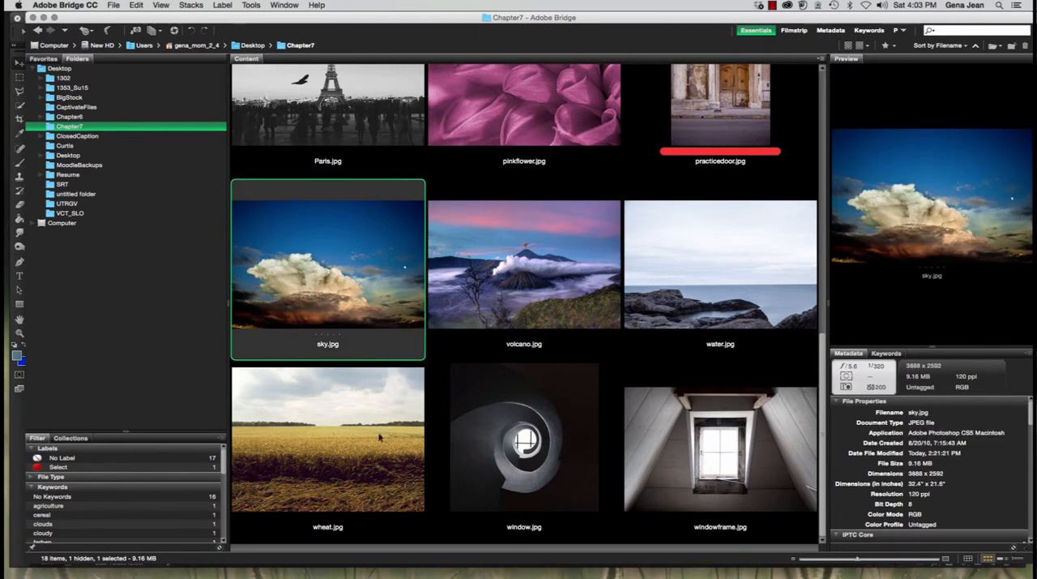
scroll(374, 473, "up", 5)
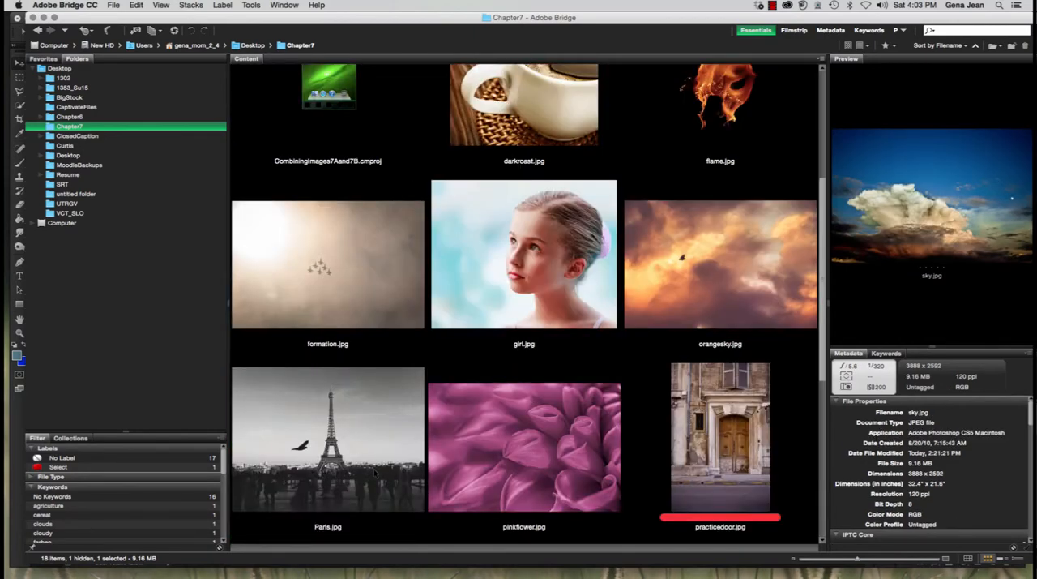
scroll(375, 473, "down", 5)
scroll(375, 474, "up", 2)
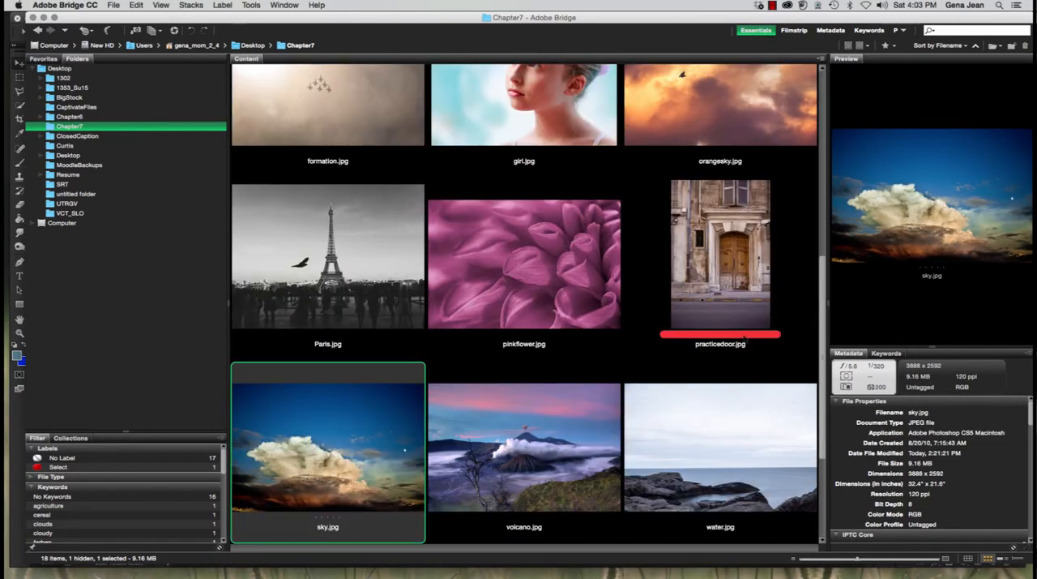
left_click(701, 423)
scroll(734, 532, "down", 2)
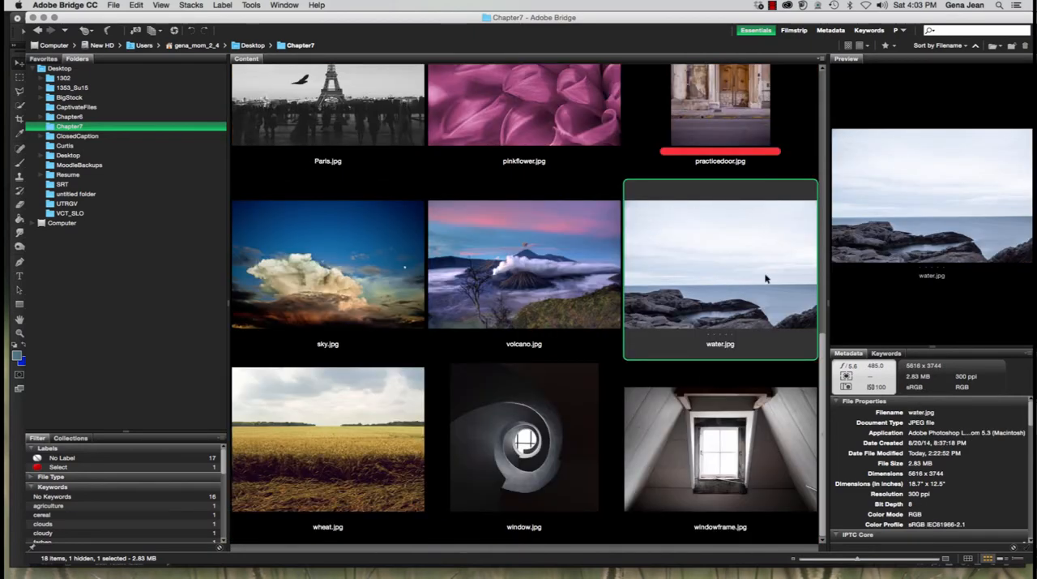
left_click(337, 276)
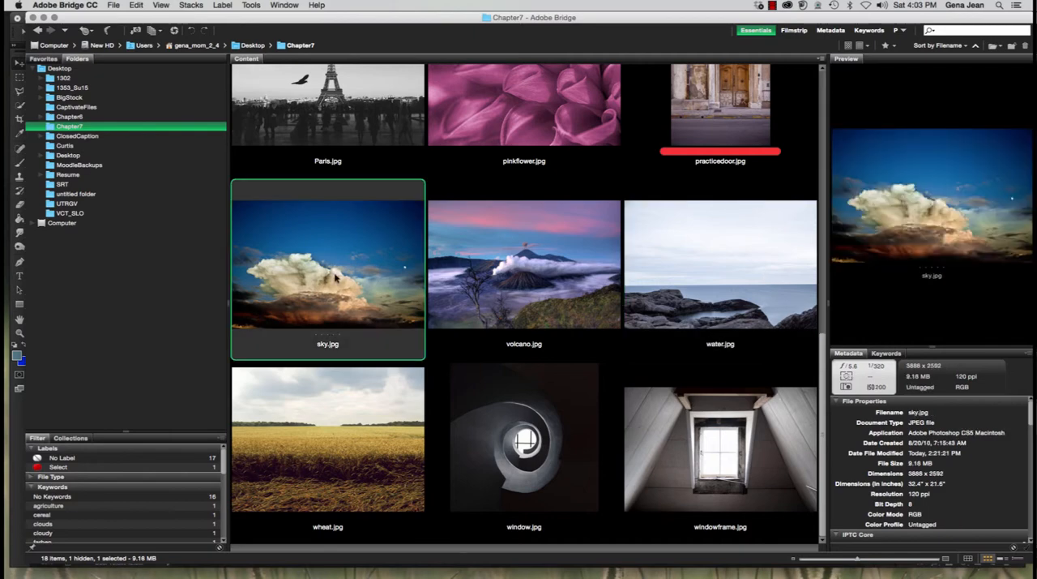